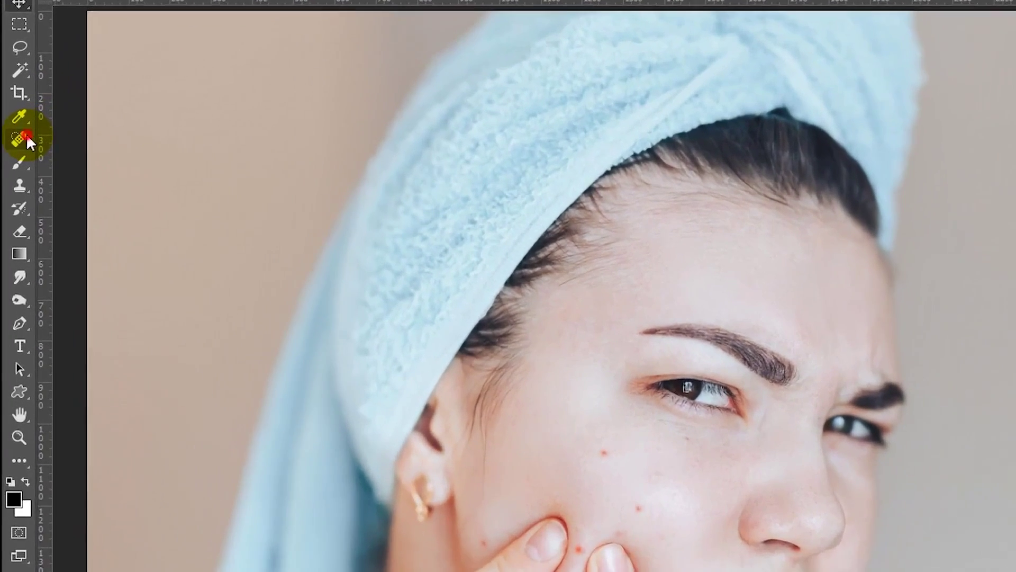
Step: Use the Spot Healing Brush to remove two red acne spots on the cheek
{"action": "right_click", "coordinate": [11, 138]}
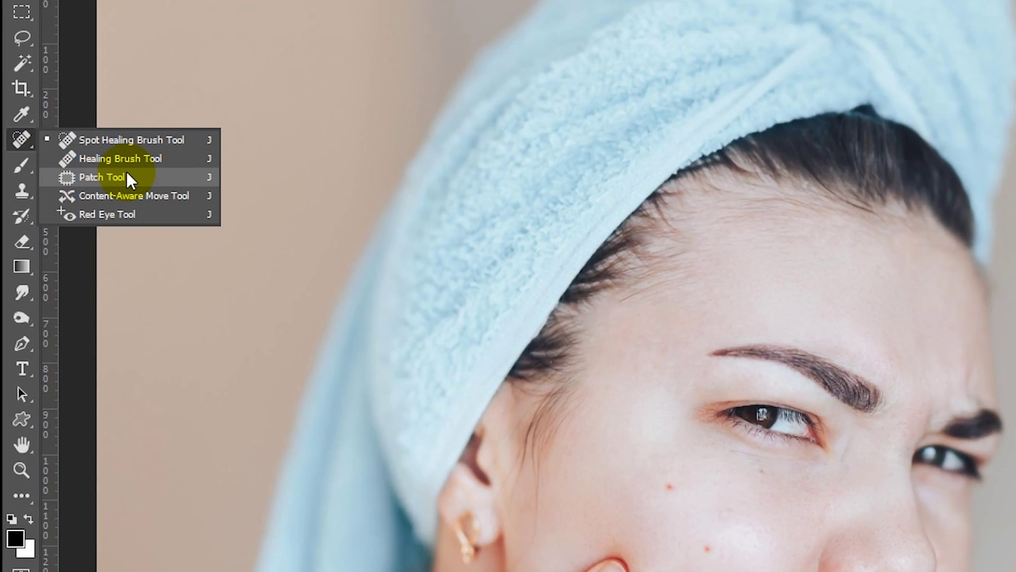
{"action": "left_click", "coordinate": [159, 140]}
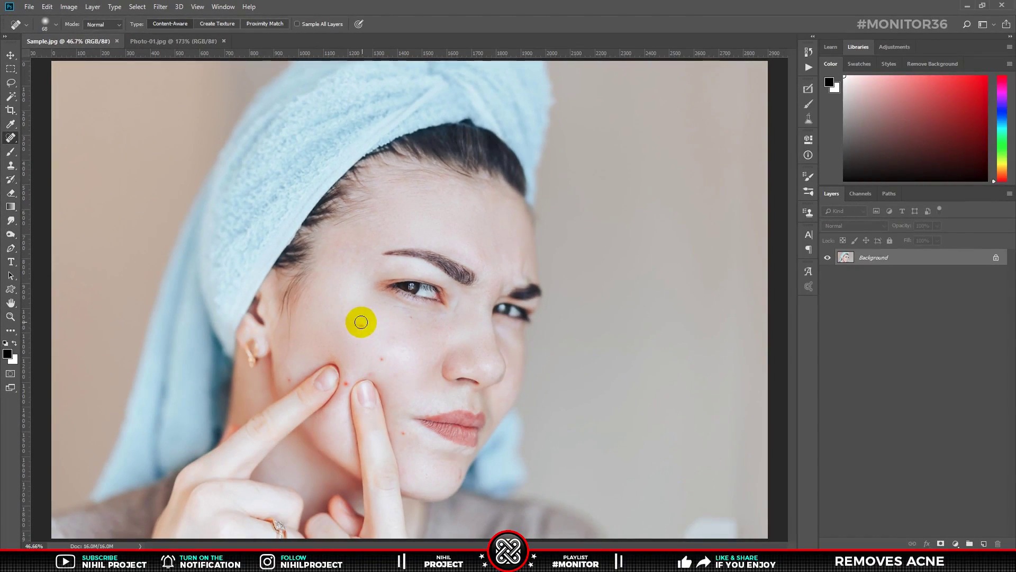
{"action": "left_click", "coordinate": [381, 359]}
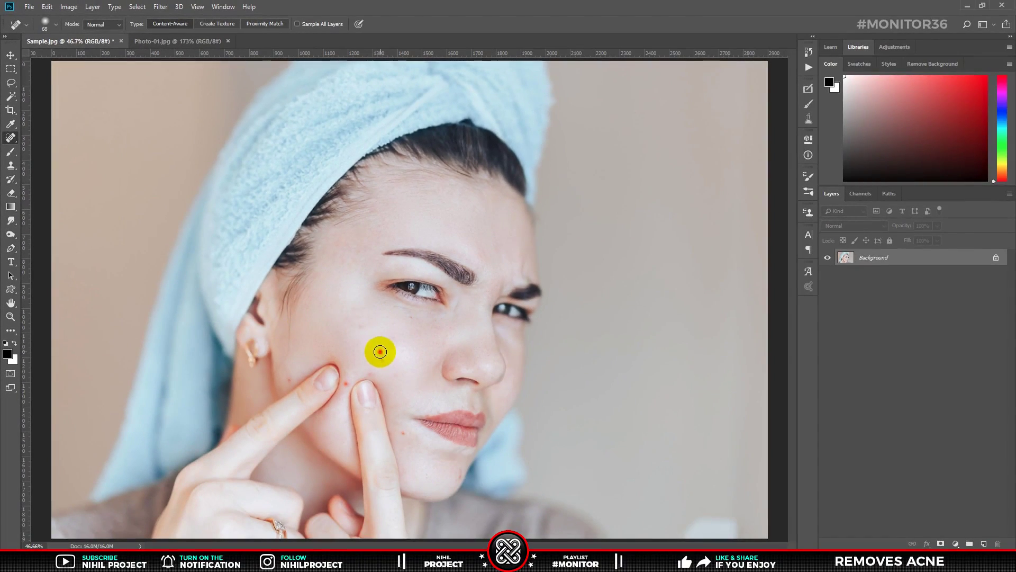
{"action": "left_click", "coordinate": [403, 432]}
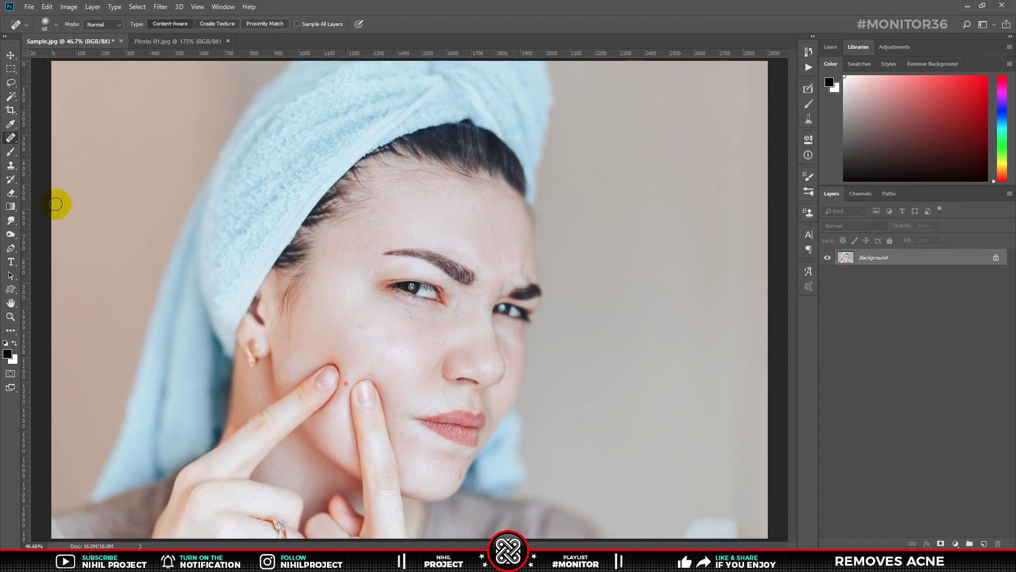
Step: Patch away the red spot beside the fingertips, then bring Photo-01.jpg forward
{"action": "right_click", "coordinate": [14, 144]}
{"action": "left_click", "coordinate": [53, 157]}
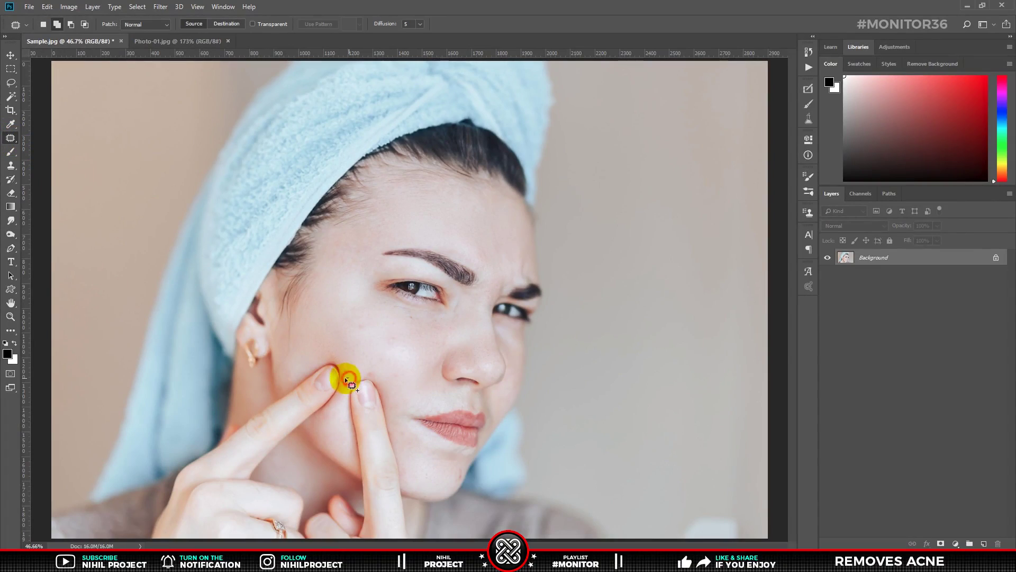
{"action": "left_click_drag", "start_coordinate": [356, 390], "coordinate": [362, 364]}
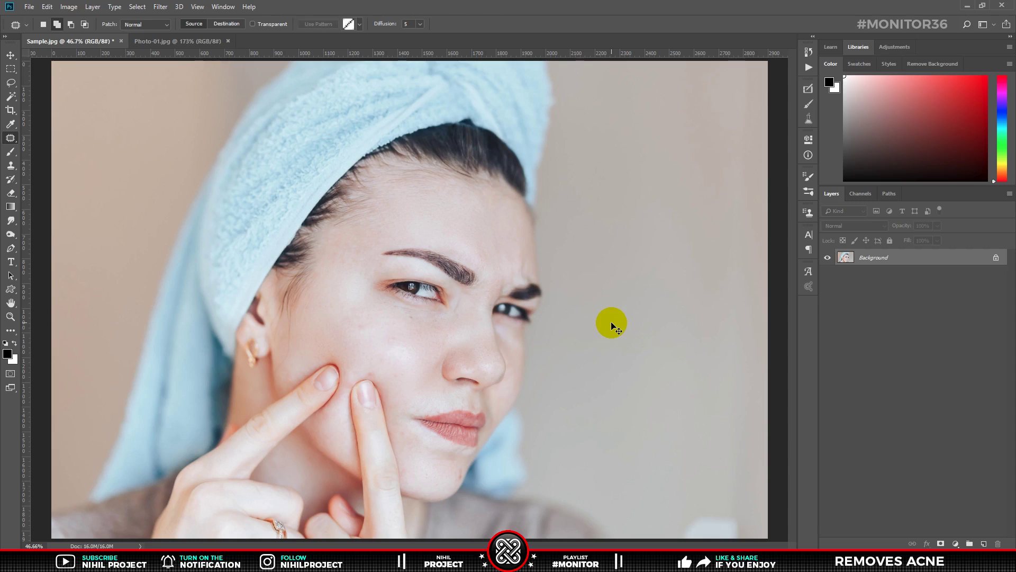
{"action": "left_click", "coordinate": [196, 41]}
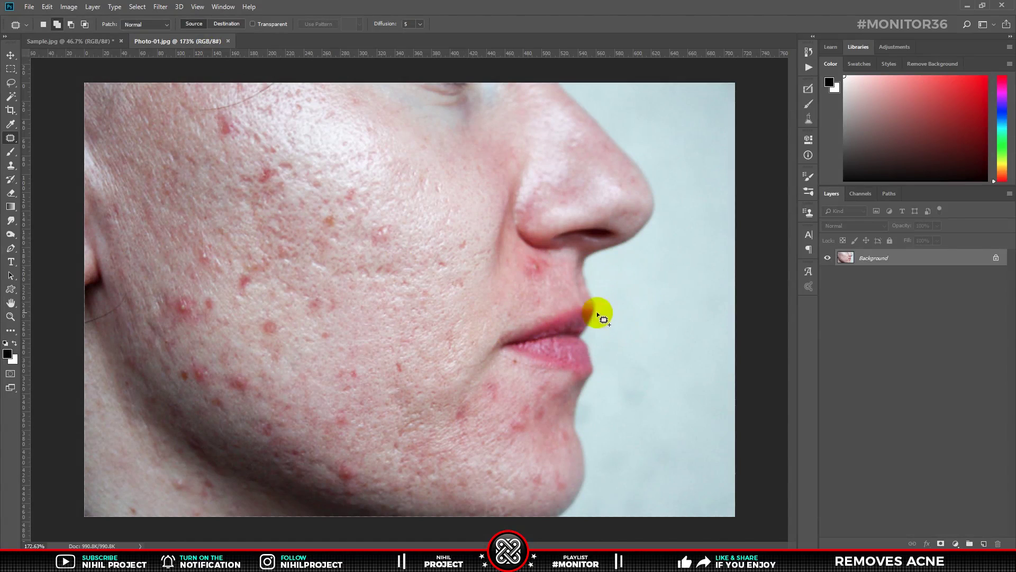
Step: Reselect Spot Healing, switch to the Move tool, and close Sample.jpg
{"action": "right_click", "coordinate": [15, 140]}
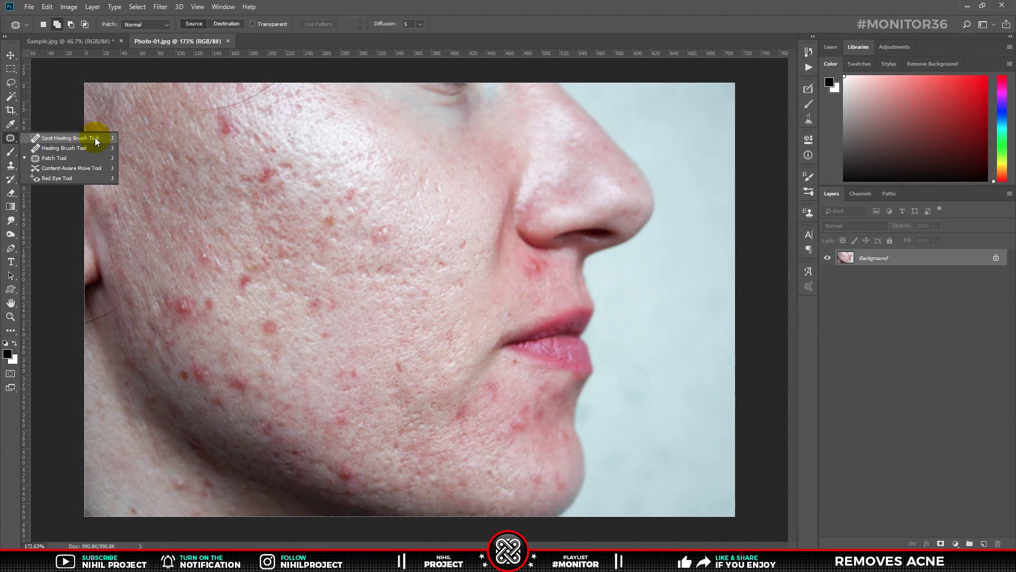
{"action": "left_click", "coordinate": [63, 140]}
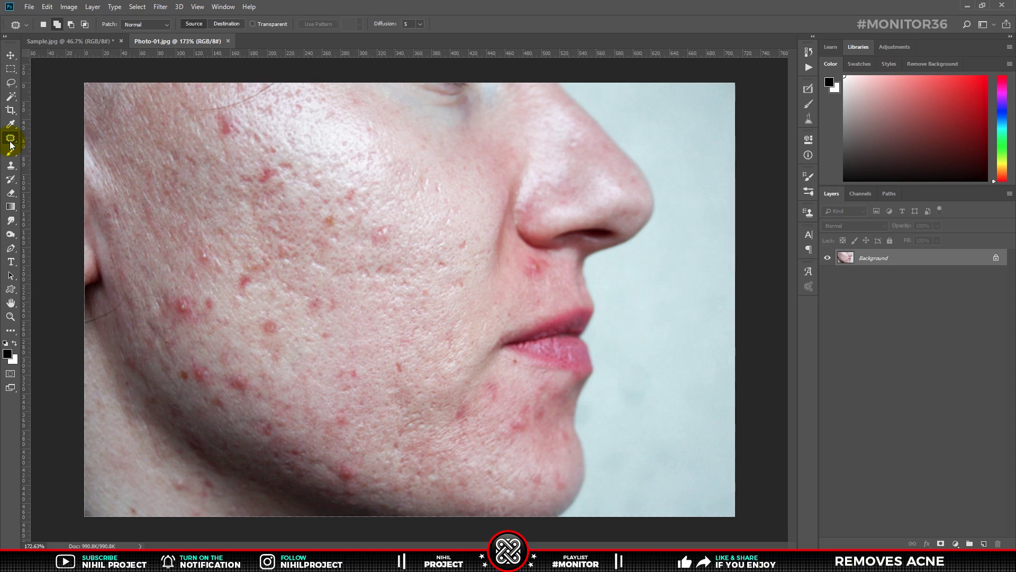
{"action": "left_click", "coordinate": [12, 55]}
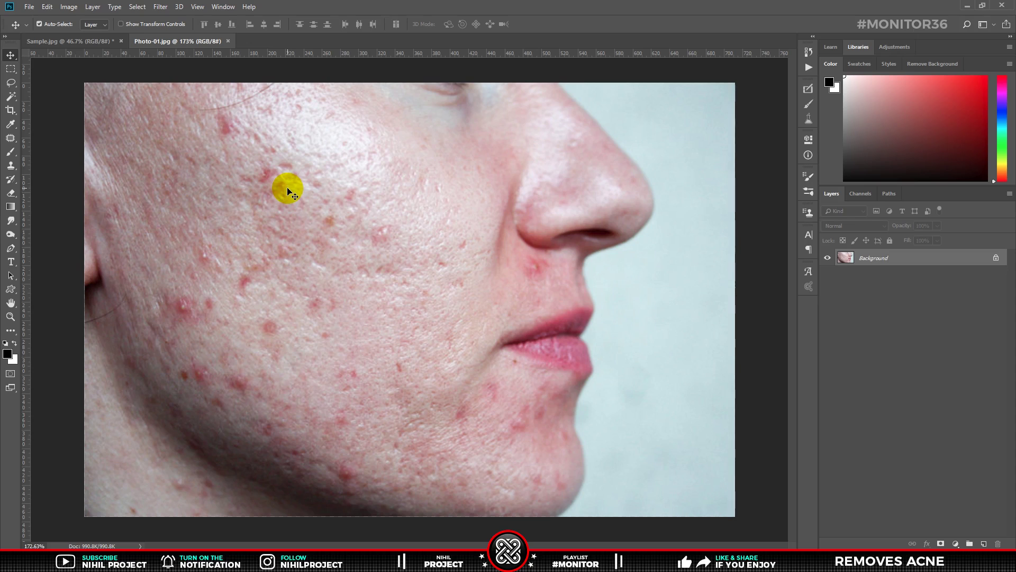
{"action": "left_click", "coordinate": [122, 46]}
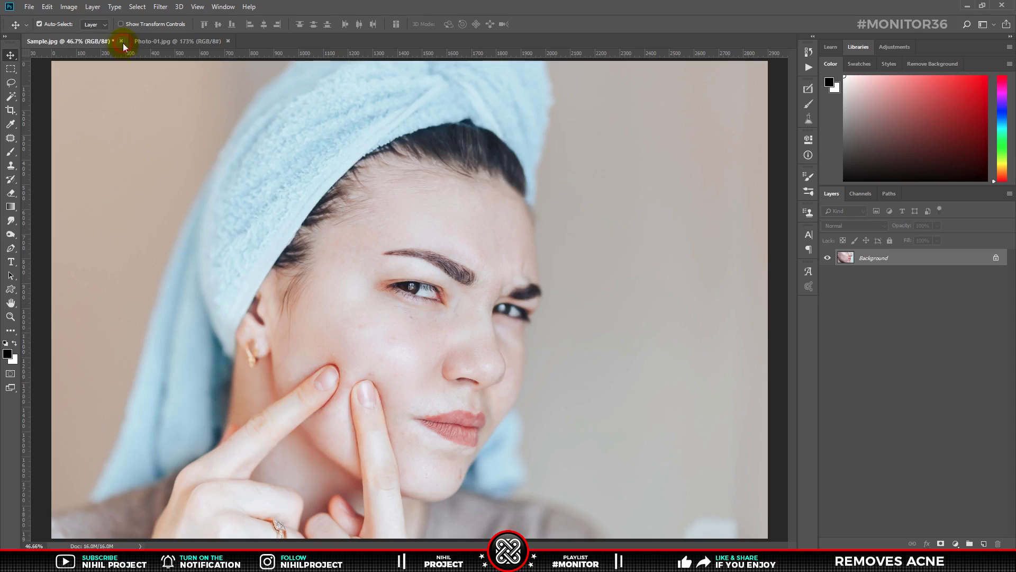
{"action": "left_click", "coordinate": [507, 209]}
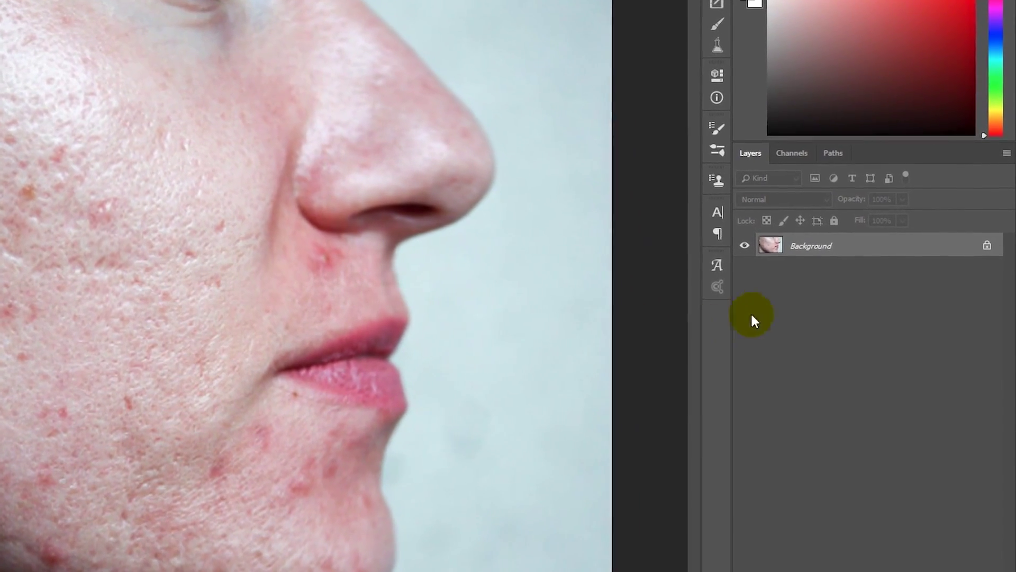
Step: Duplicate the Background layer twice and convert both copies to smart objects
{"action": "left_click", "coordinate": [824, 246]}
{"action": "key", "text": "ctrl+j"}
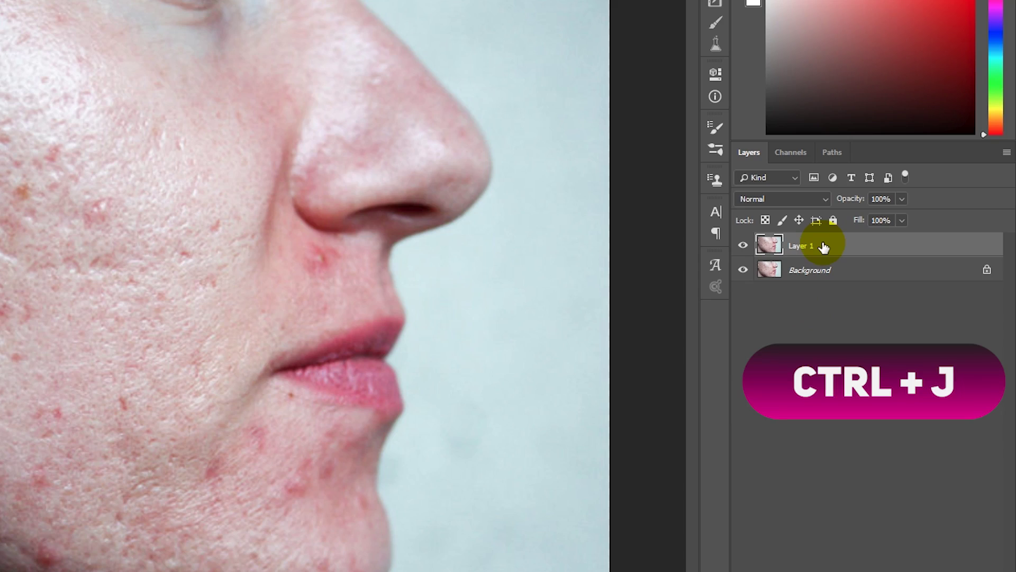
{"action": "key", "text": "ctrl+j"}
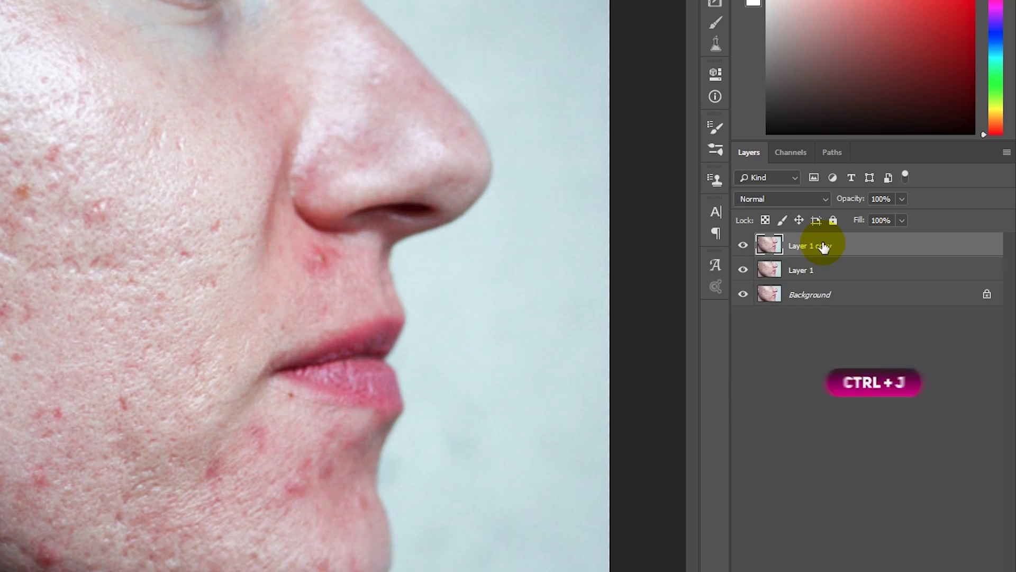
{"action": "left_click", "coordinate": [854, 272]}
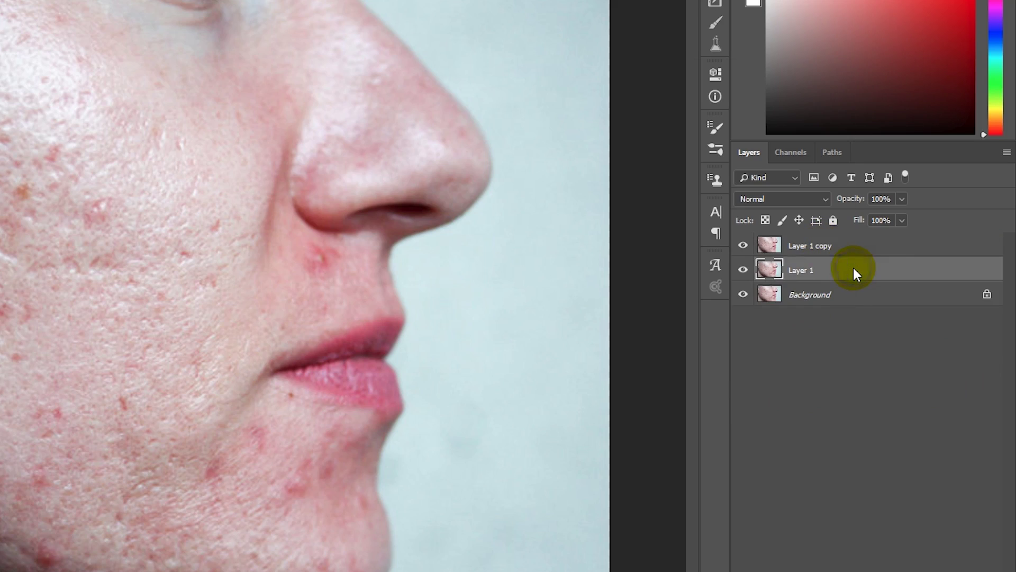
{"action": "right_click", "coordinate": [853, 268]}
{"action": "left_click", "coordinate": [786, 233]}
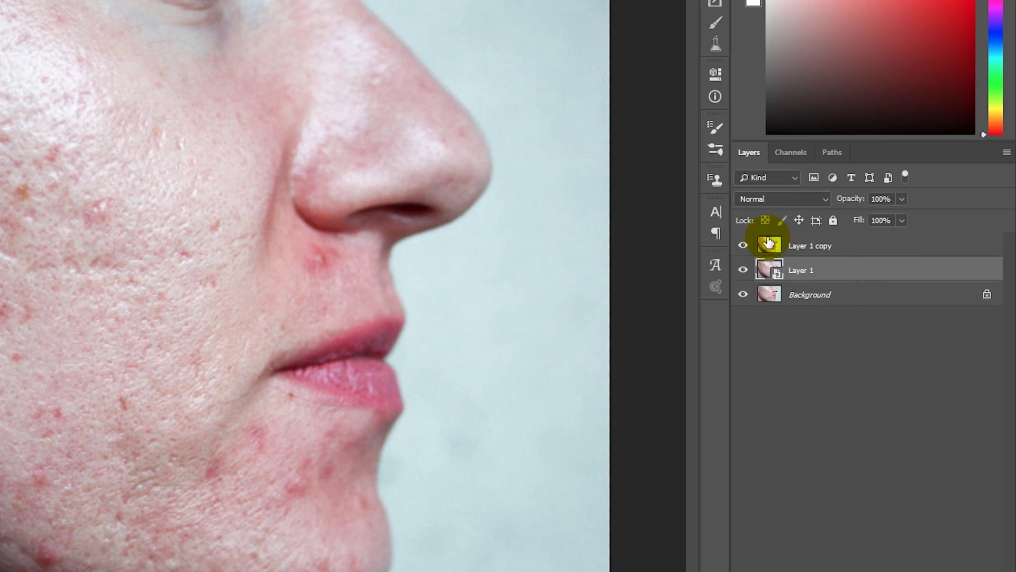
{"action": "right_click", "coordinate": [855, 246]}
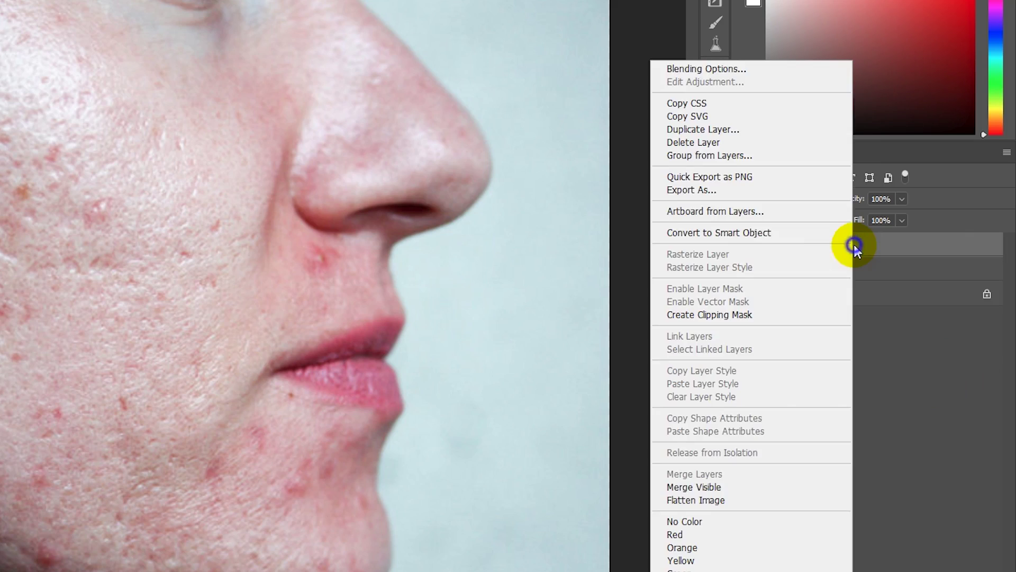
{"action": "left_click", "coordinate": [802, 236]}
Step: Rename the copies Surface Blur and Texture, hide Texture, and select Surface Blur
{"action": "double_click", "coordinate": [797, 269]}
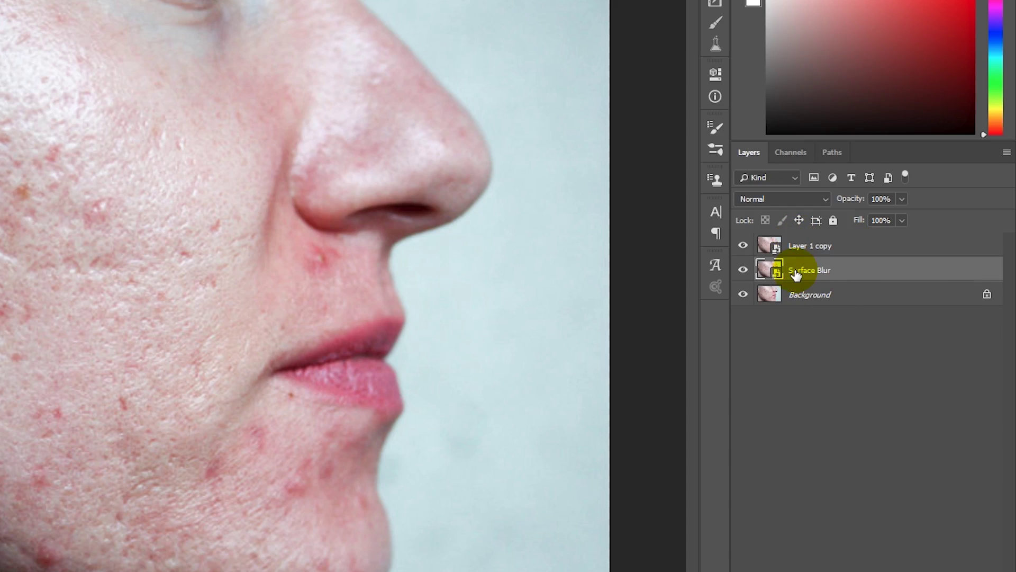
{"action": "double_click", "coordinate": [813, 247]}
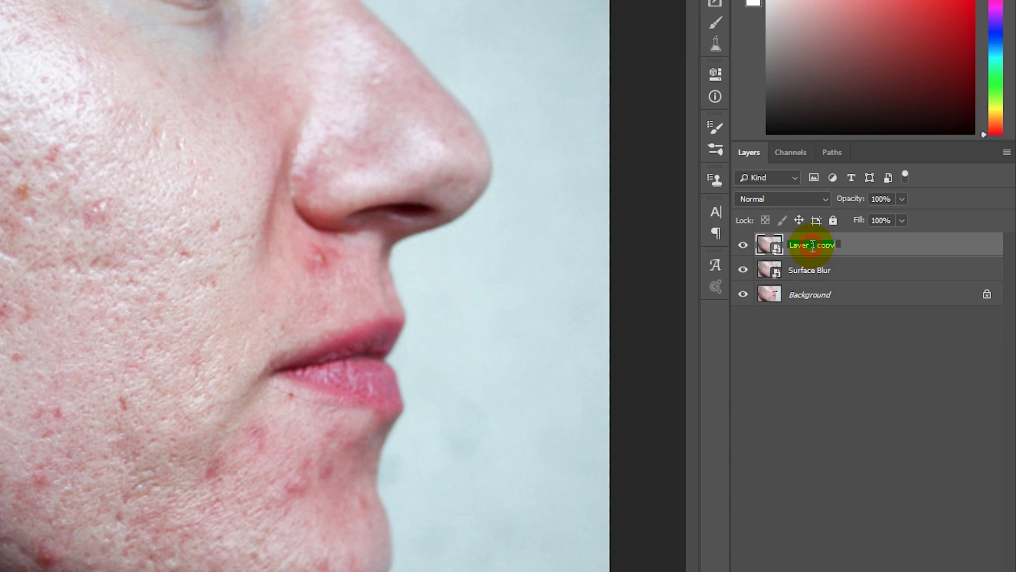
{"action": "type", "text": "Texture"}
{"action": "left_click", "coordinate": [743, 246]}
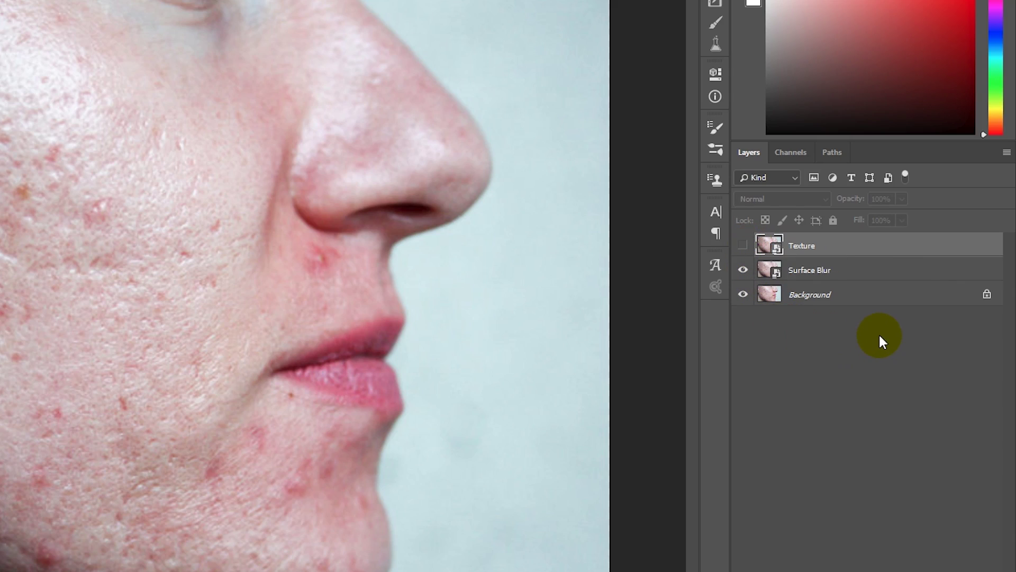
{"action": "left_click", "coordinate": [816, 270]}
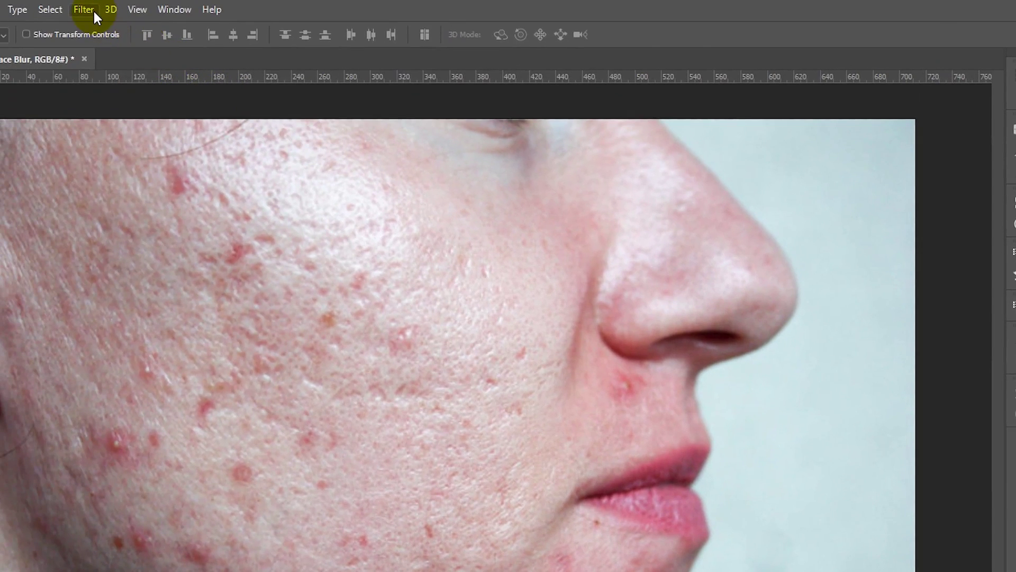
{"action": "left_click", "coordinate": [84, 10]}
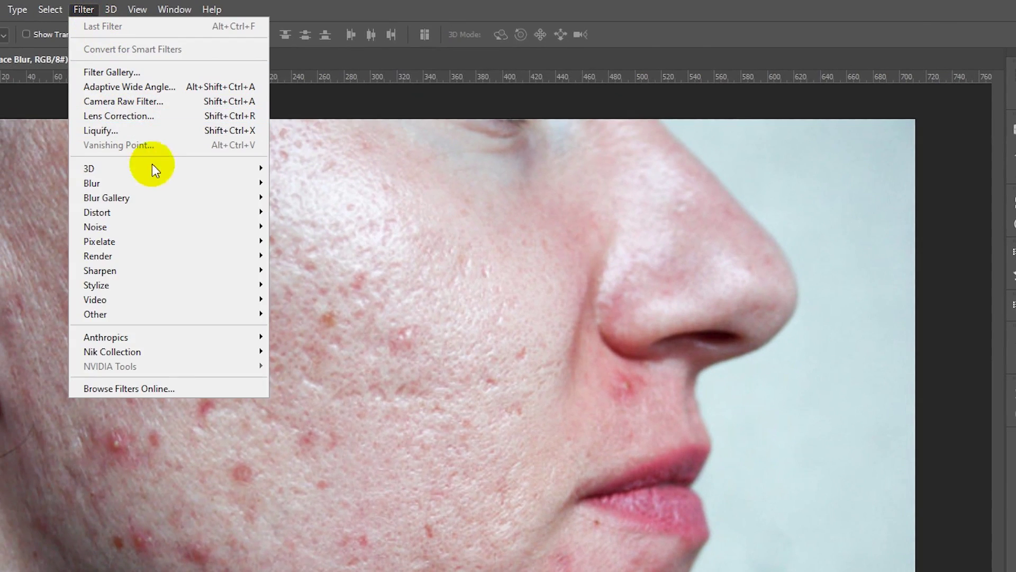
Step: Apply Surface Blur at Radius 40 and Threshold 80, checking Preview before confirming
{"action": "left_click", "coordinate": [164, 182]}
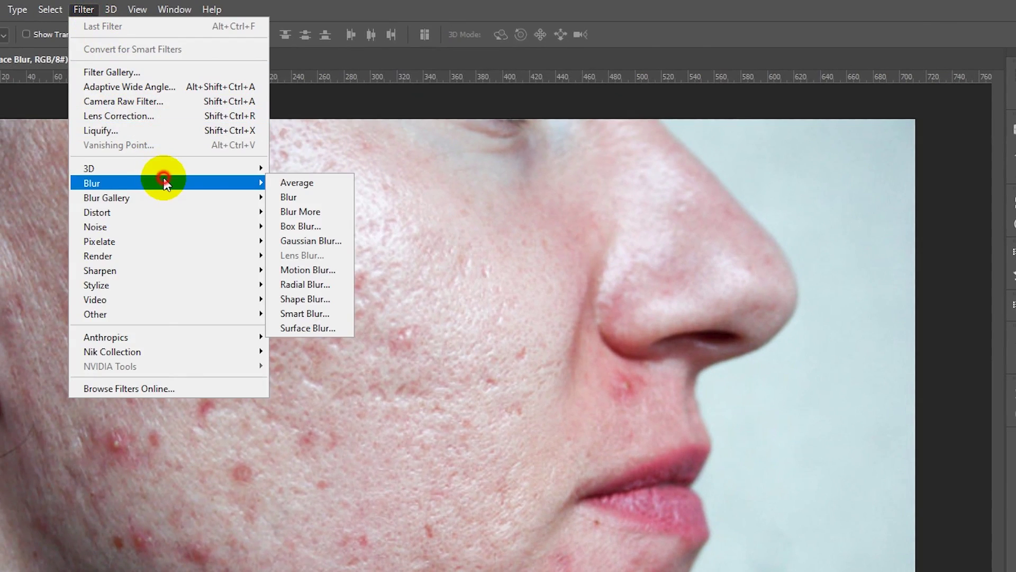
{"action": "left_click", "coordinate": [331, 326]}
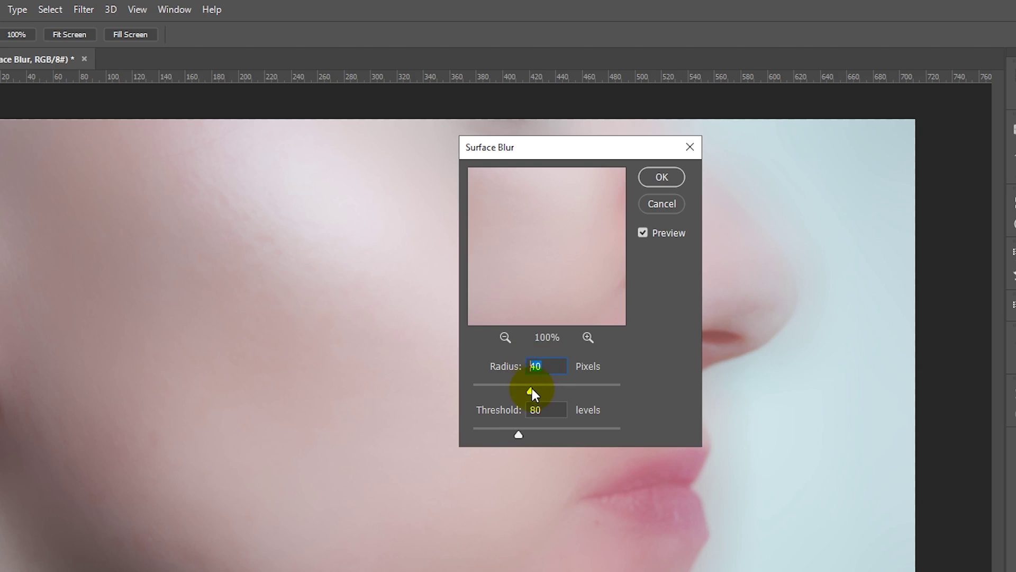
{"action": "mouse_move", "coordinate": [531, 390]}
{"action": "left_mouse_down"}
{"action": "mouse_move", "coordinate": [491, 391]}
{"action": "mouse_move", "coordinate": [515, 390]}
{"action": "left_mouse_up"}
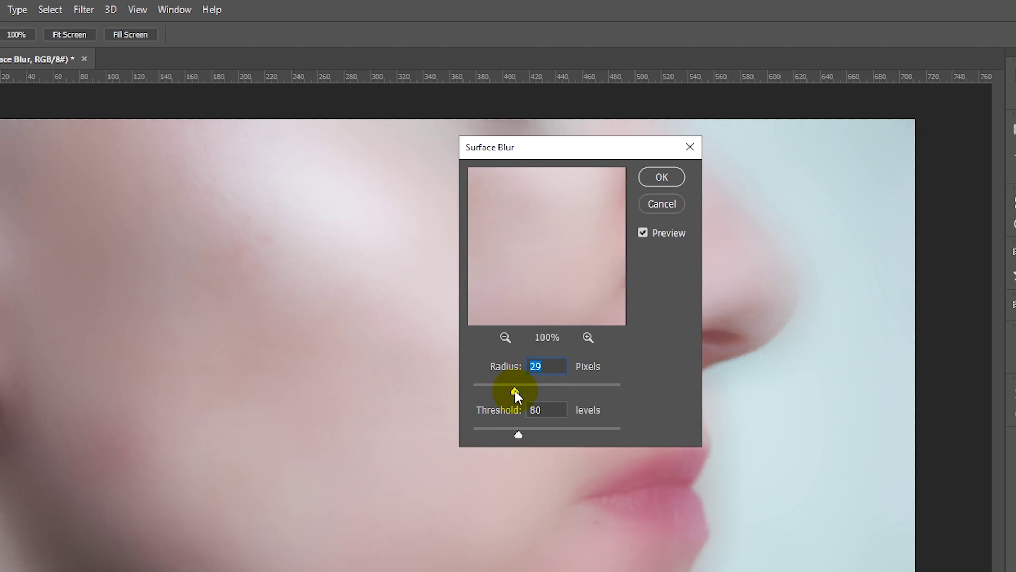
{"action": "type", "text": "40"}
{"action": "mouse_move", "coordinate": [535, 424]}
{"action": "left_mouse_down"}
{"action": "mouse_move", "coordinate": [548, 385]}
{"action": "mouse_move", "coordinate": [581, 388]}
{"action": "left_mouse_up"}
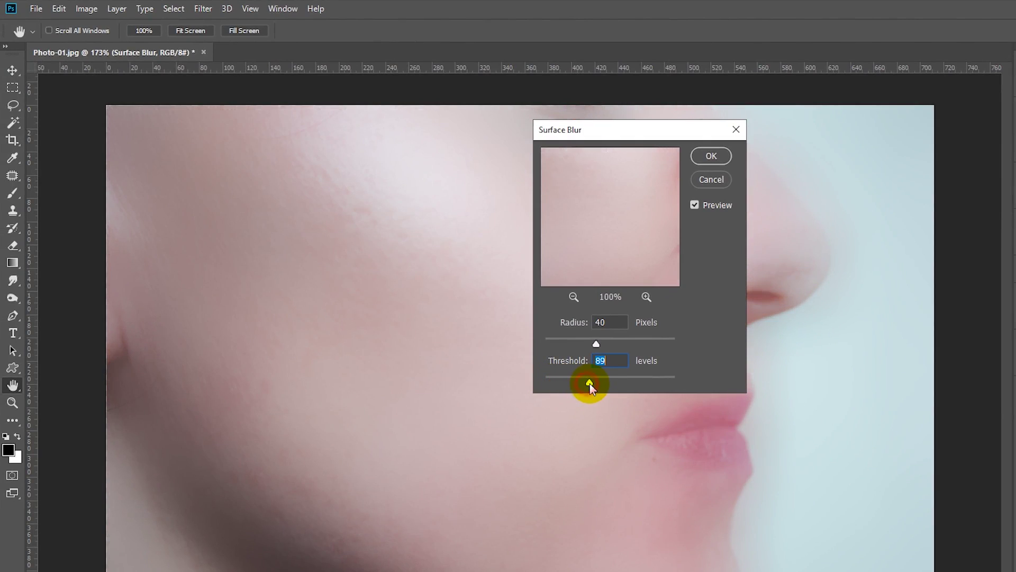
{"action": "left_click_drag", "start_coordinate": [581, 387], "coordinate": [585, 383]}
{"action": "type", "text": "80"}
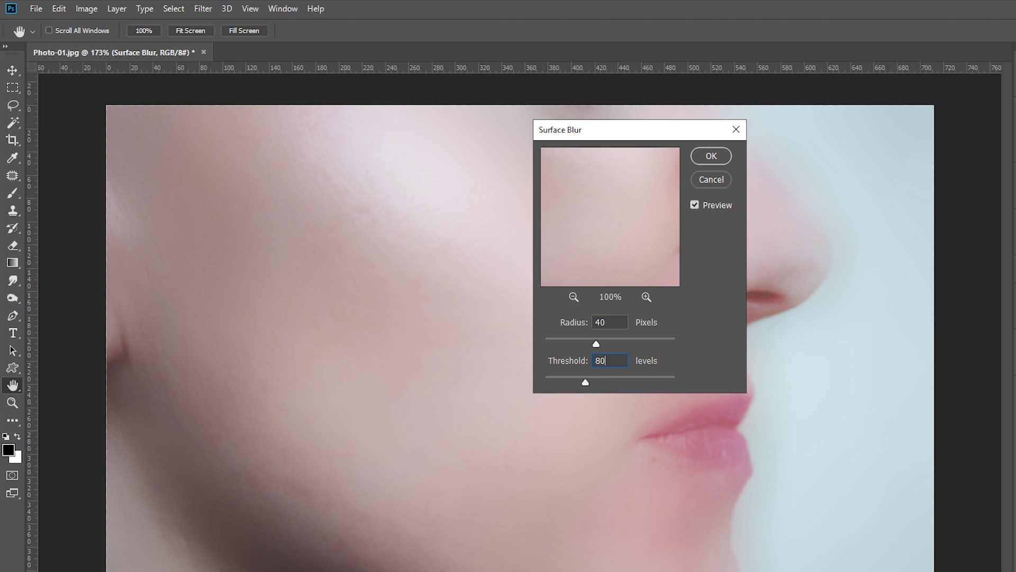
{"action": "left_click", "coordinate": [609, 361]}
{"action": "left_click", "coordinate": [694, 205]}
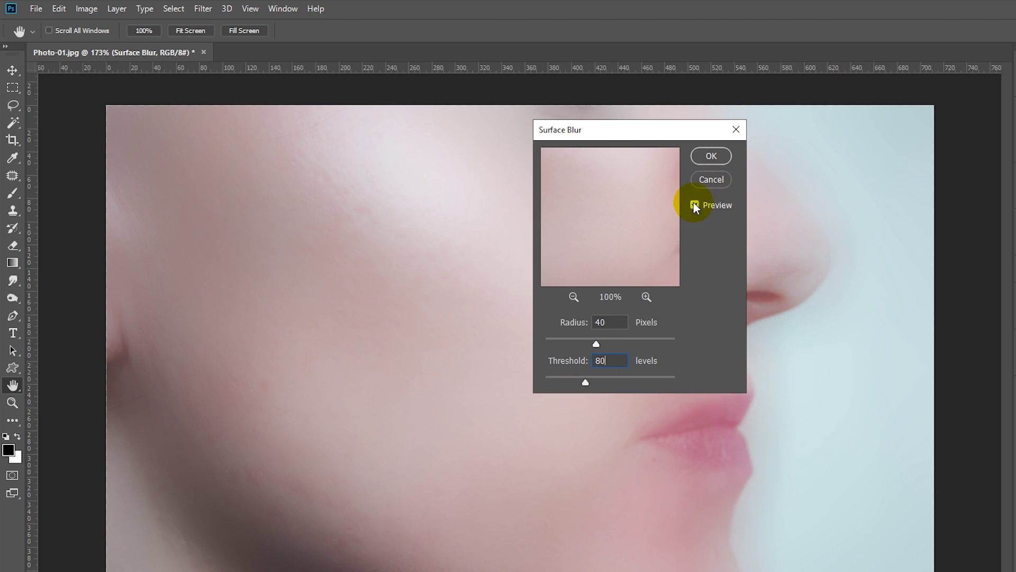
{"action": "left_click", "coordinate": [694, 205]}
{"action": "left_click", "coordinate": [705, 155]}
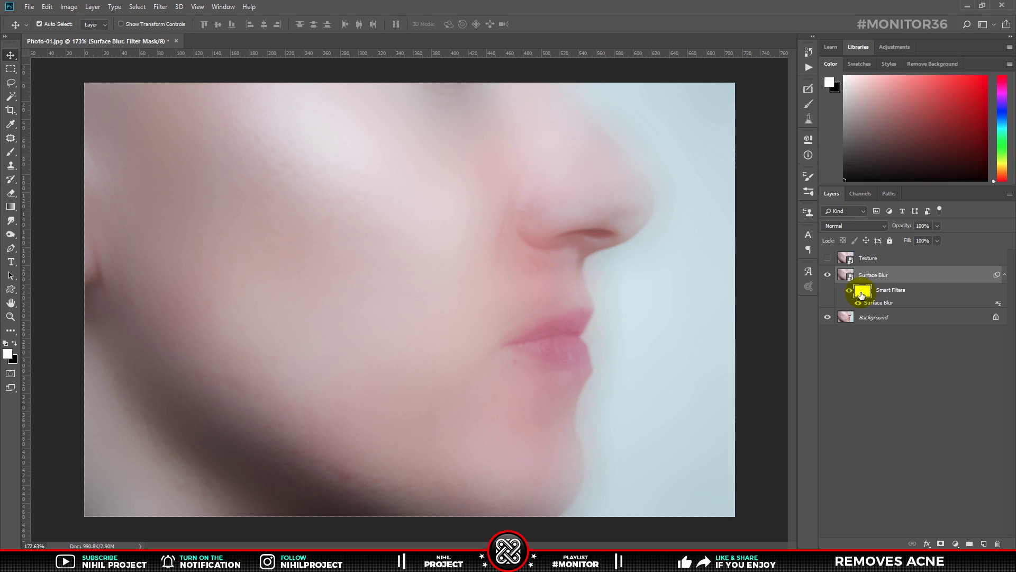
Step: Choose the Brush tool with a Soft Round tip at about 64 px
{"action": "left_click", "coordinate": [12, 152]}
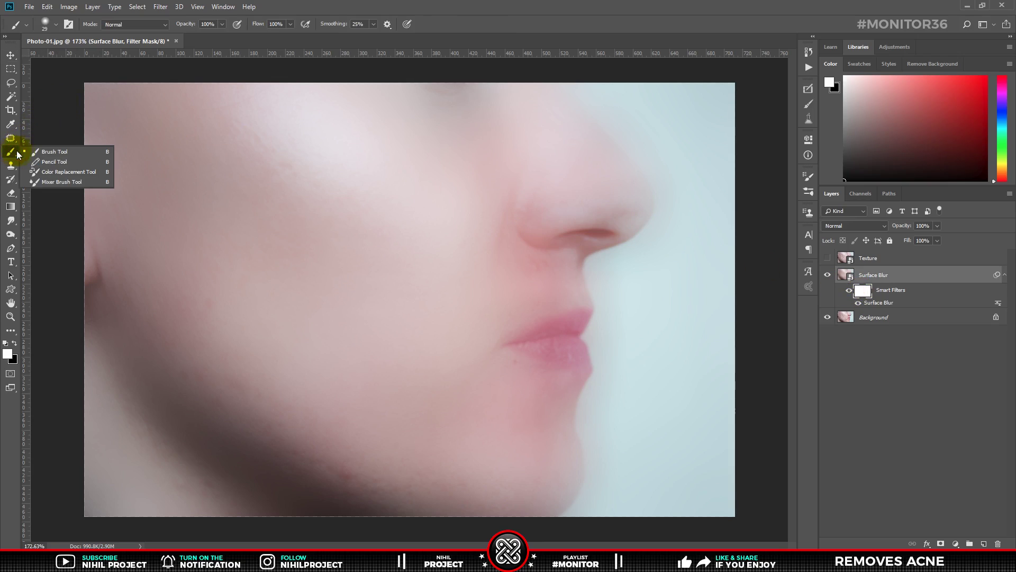
{"action": "left_click", "coordinate": [56, 25]}
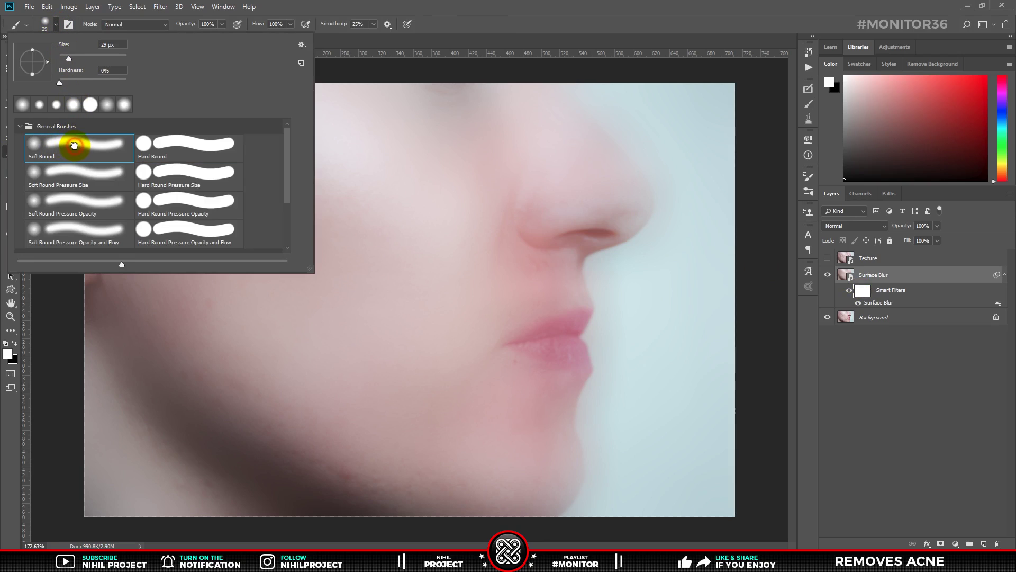
{"action": "left_click", "coordinate": [521, 11]}
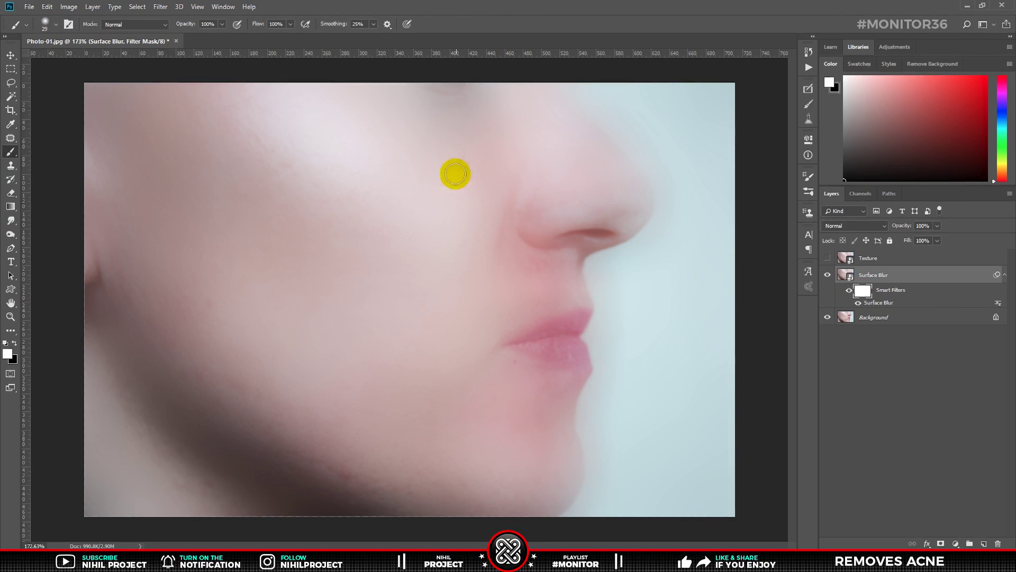
{"action": "left_click_drag", "start_coordinate": [582, 279], "coordinate": [599, 281]}
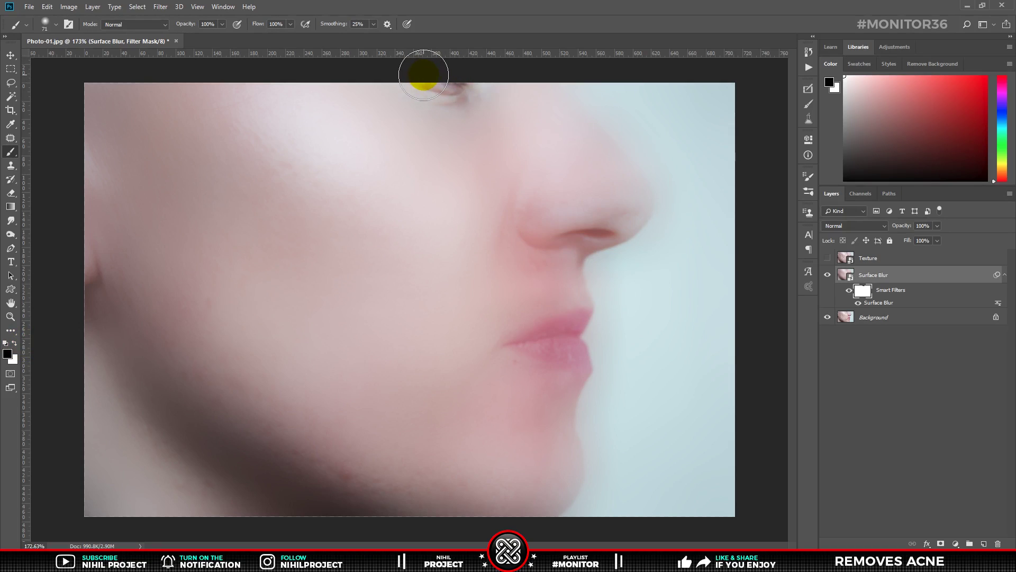
Step: Paint black on the filter mask to unblur the eye, nose and lips
{"action": "left_click_drag", "start_coordinate": [423, 79], "coordinate": [437, 90]}
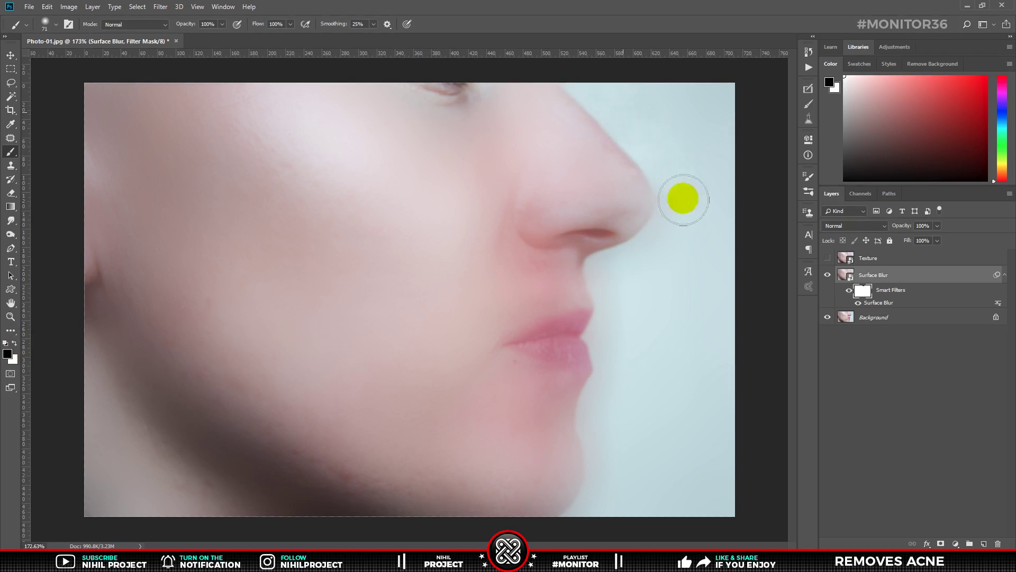
{"action": "key", "text": "bracketleft"}
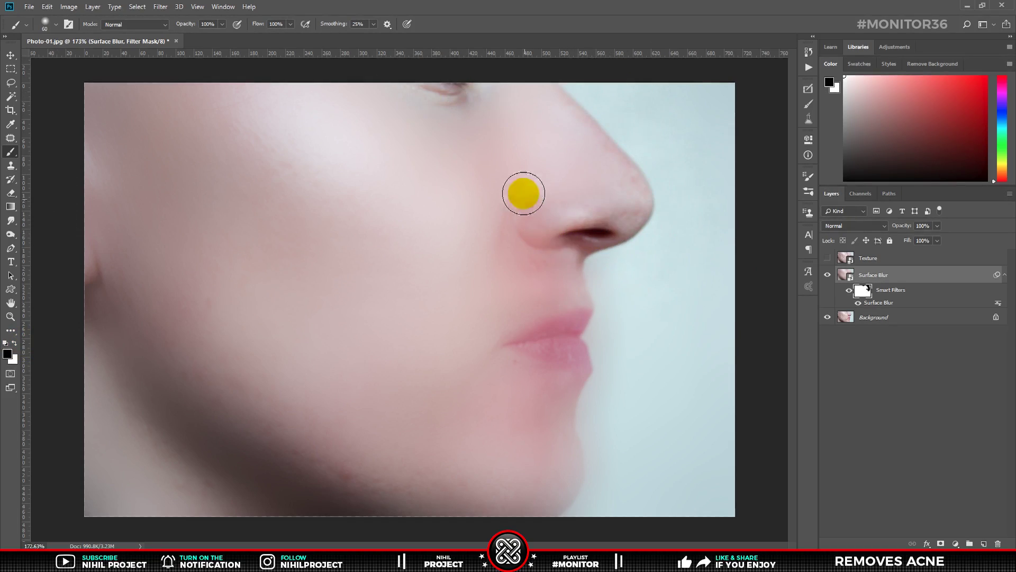
{"action": "key", "text": "x"}
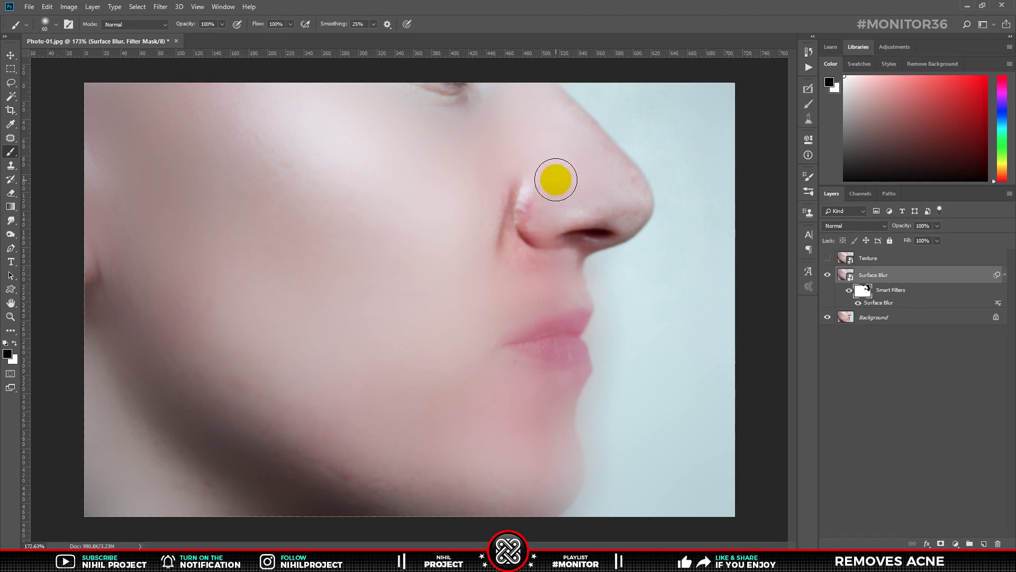
{"action": "key", "text": "bracketright"}
{"action": "key", "text": "bracketright"}
{"action": "key", "text": "bracketright"}
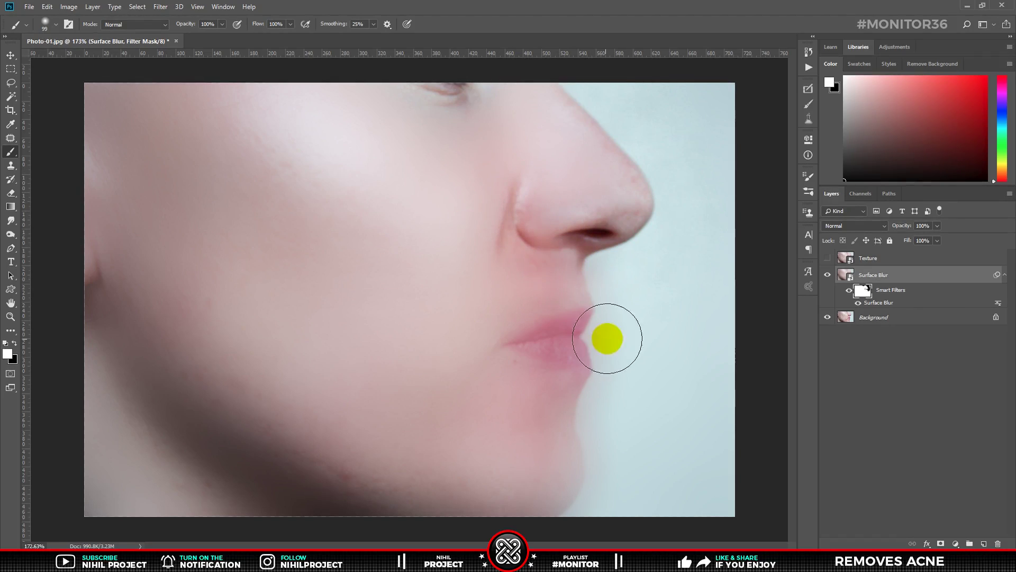
{"action": "key", "text": "x"}
{"action": "scroll", "coordinate": [582, 336], "scroll_direction": "up", "scroll_amount": 2}
{"action": "key", "text": "bracketleft"}
{"action": "key", "text": "bracketleft"}
{"action": "key", "text": "bracketleft"}
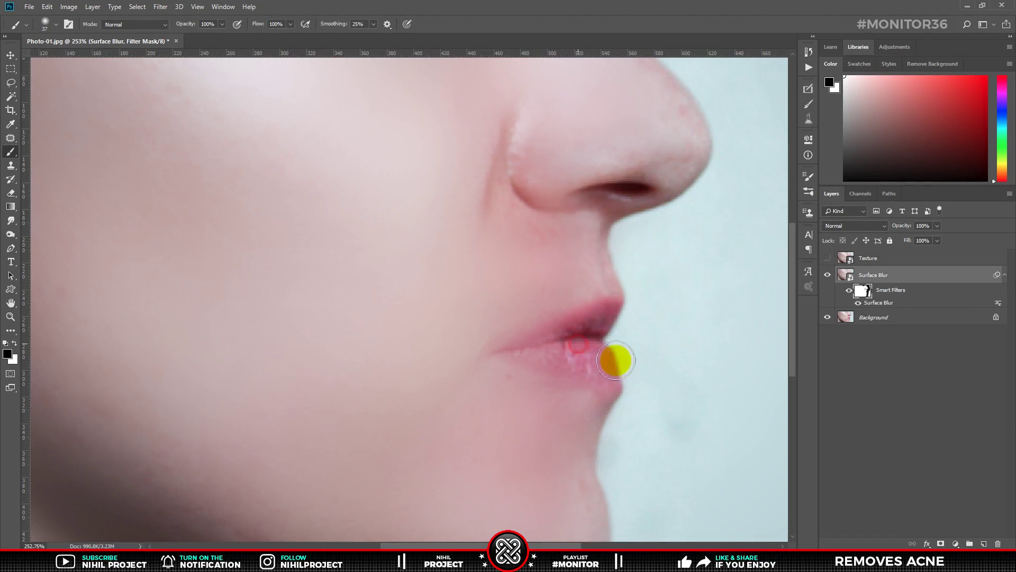
{"action": "left_click_drag", "start_coordinate": [617, 358], "coordinate": [521, 351]}
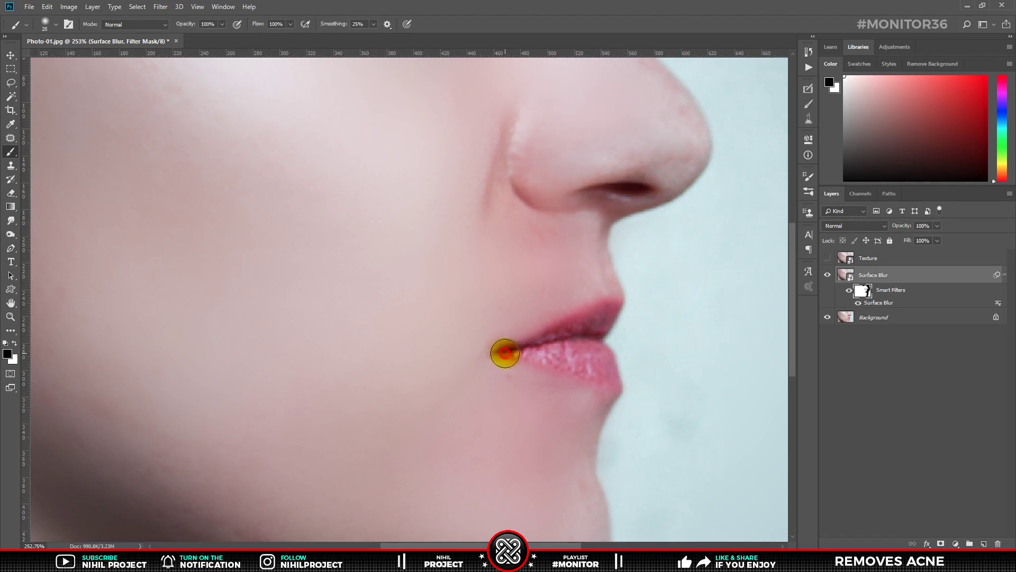
Step: Mask the remaining ear and background areas with a 75 px brush, then verify the mask
{"action": "scroll", "coordinate": [664, 390], "scroll_direction": "down", "scroll_amount": 3}
{"action": "scroll", "coordinate": [539, 346], "scroll_direction": "down", "scroll_amount": 2}
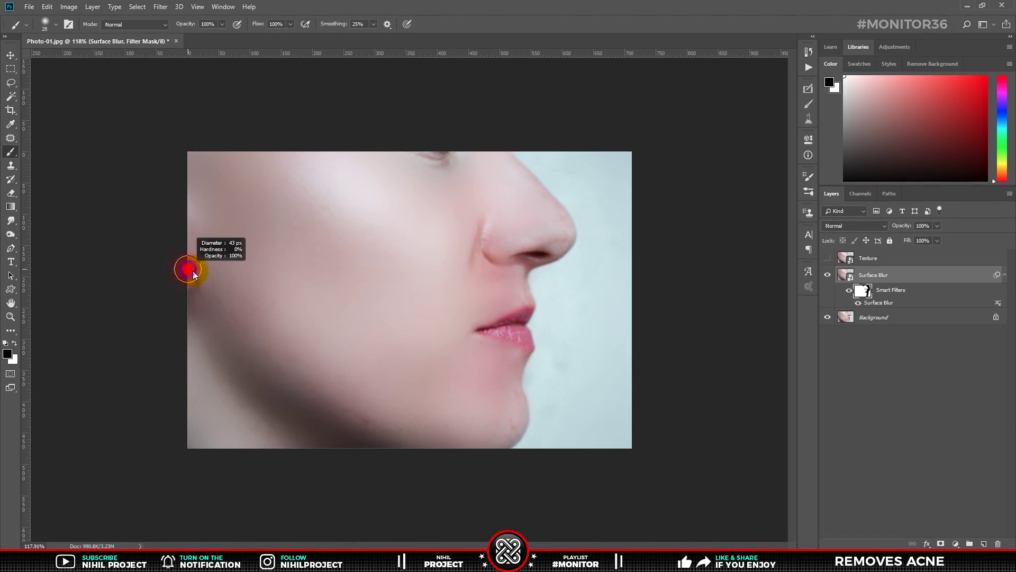
{"action": "left_click_drag", "start_coordinate": [189, 268], "coordinate": [178, 254]}
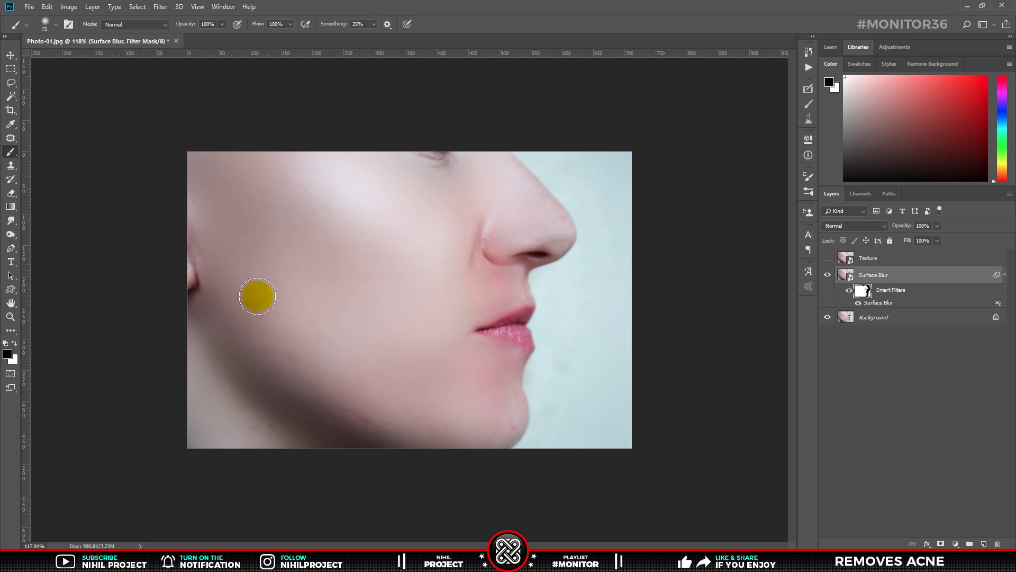
{"action": "scroll", "coordinate": [256, 295], "scroll_direction": "up", "scroll_amount": 3}
{"action": "scroll", "coordinate": [461, 306], "scroll_direction": "down", "scroll_amount": 2}
{"action": "key", "text": "x"}
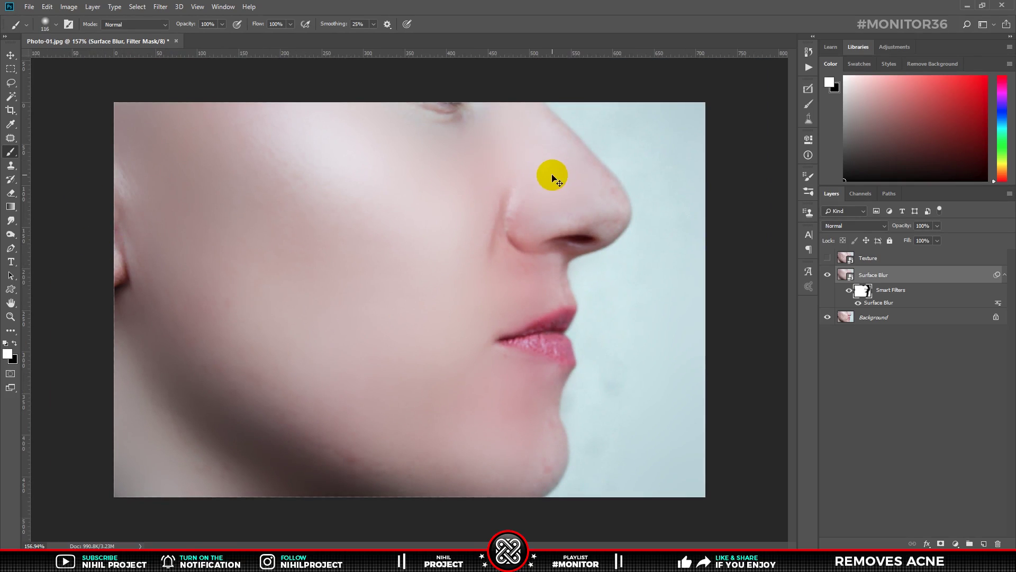
{"action": "key", "text": "bracketleft"}
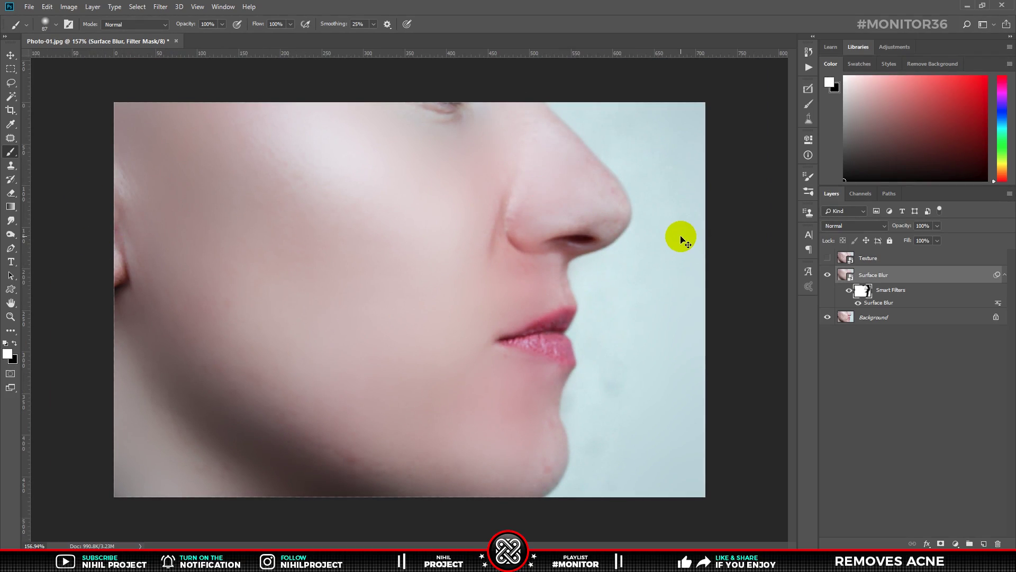
{"action": "scroll", "coordinate": [680, 235], "scroll_direction": "up", "scroll_amount": 1}
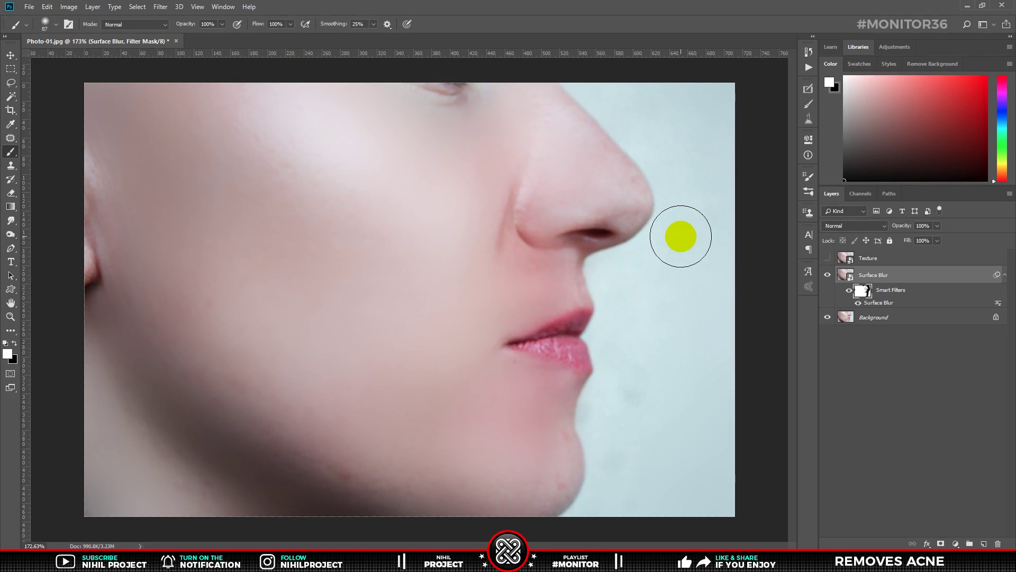
{"action": "left_click", "coordinate": [869, 295], "text": "ctrl"}
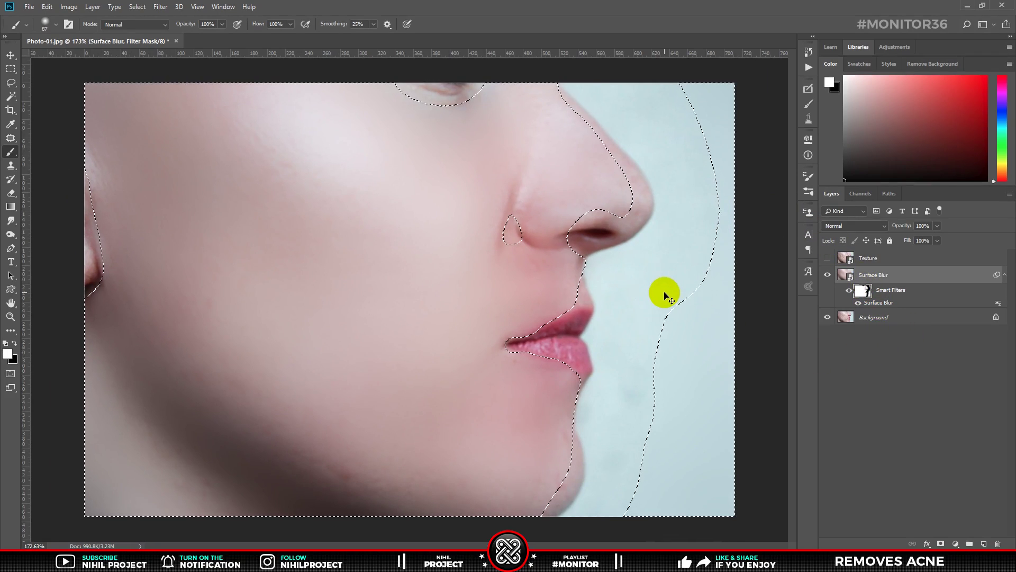
{"action": "key", "text": "ctrl+d"}
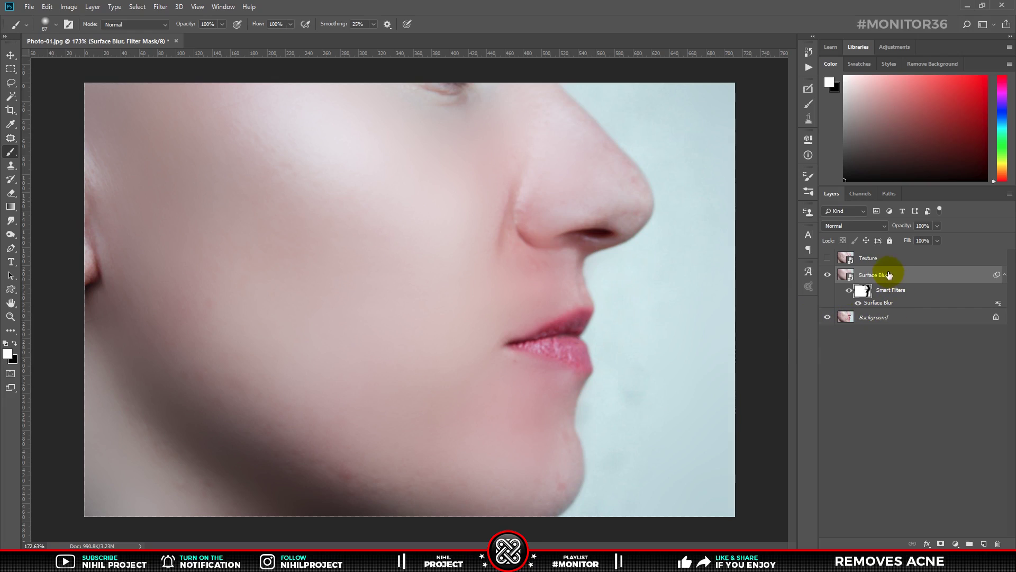
Step: Show the Texture layer and give it a High Pass smart filter at 1.5 pixels
{"action": "left_click", "coordinate": [877, 263]}
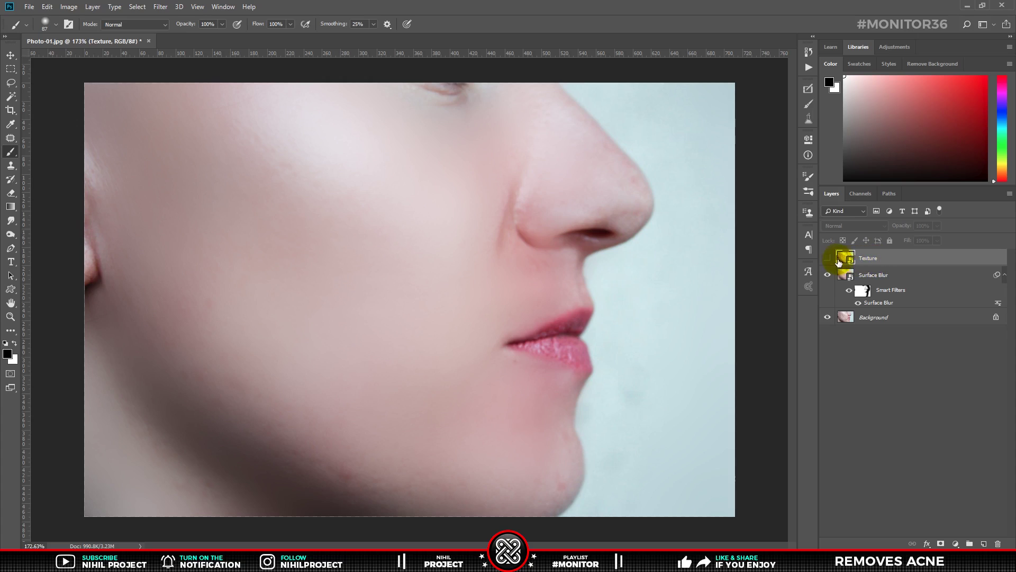
{"action": "left_click", "coordinate": [828, 258]}
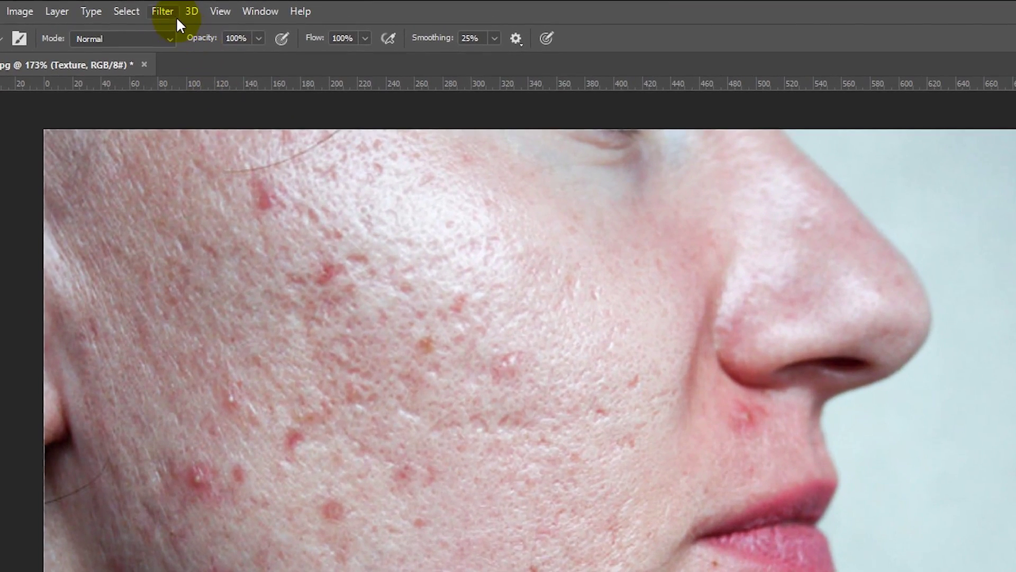
{"action": "left_click", "coordinate": [162, 7]}
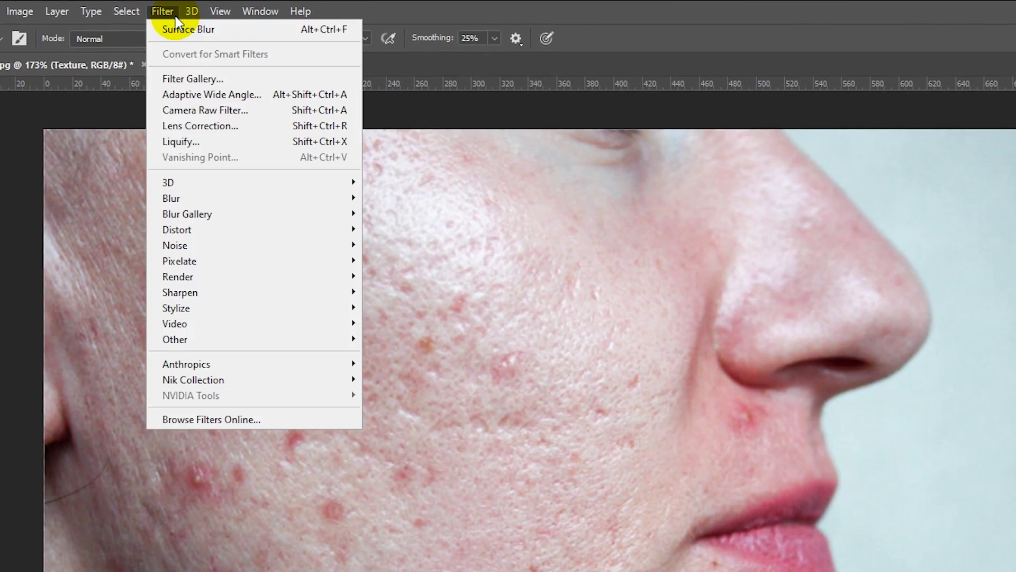
{"action": "mouse_move", "coordinate": [174, 338]}
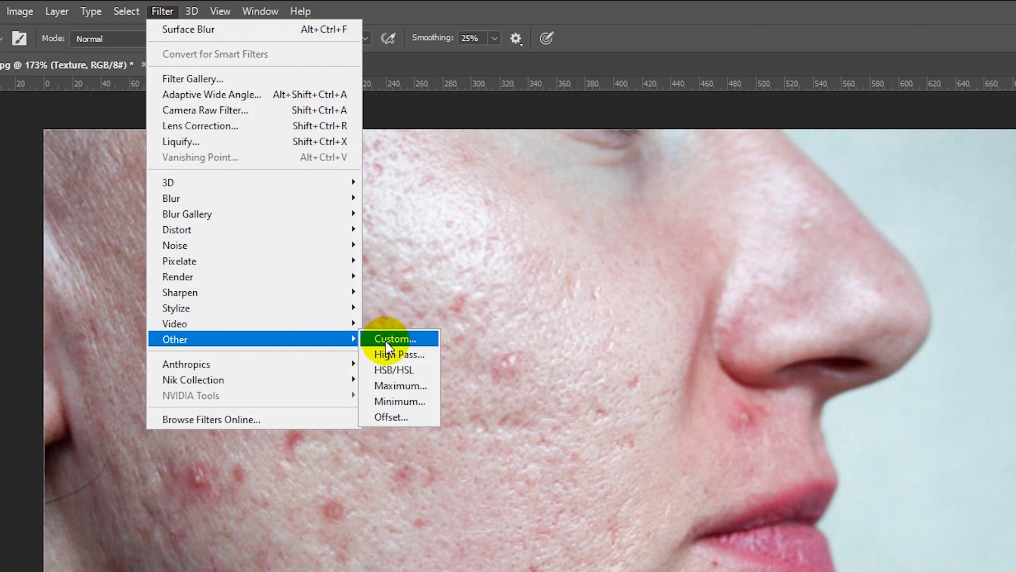
{"action": "left_click", "coordinate": [417, 354]}
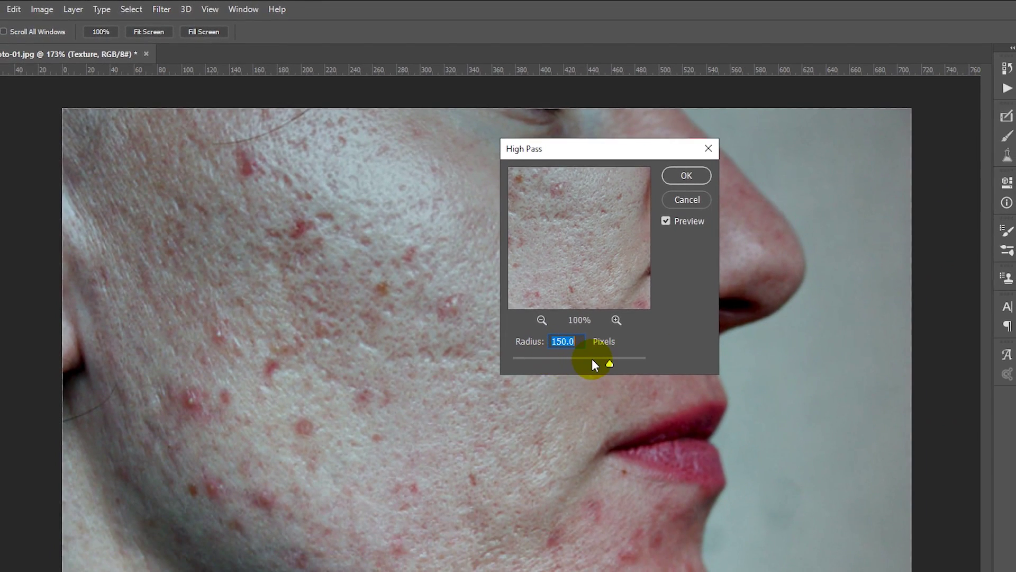
{"action": "left_click_drag", "start_coordinate": [592, 358], "coordinate": [523, 361]}
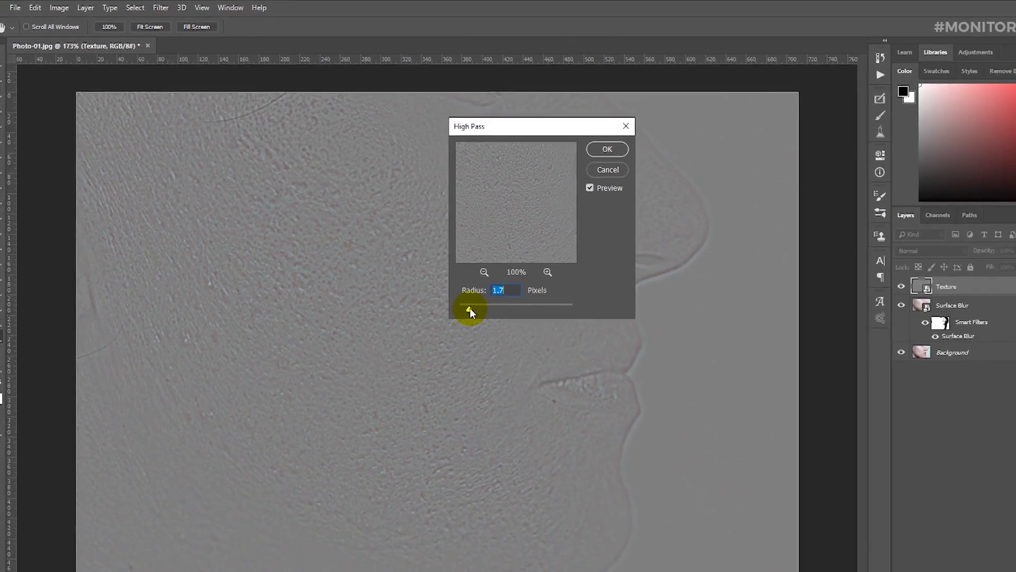
{"action": "left_click_drag", "start_coordinate": [470, 308], "coordinate": [496, 277]}
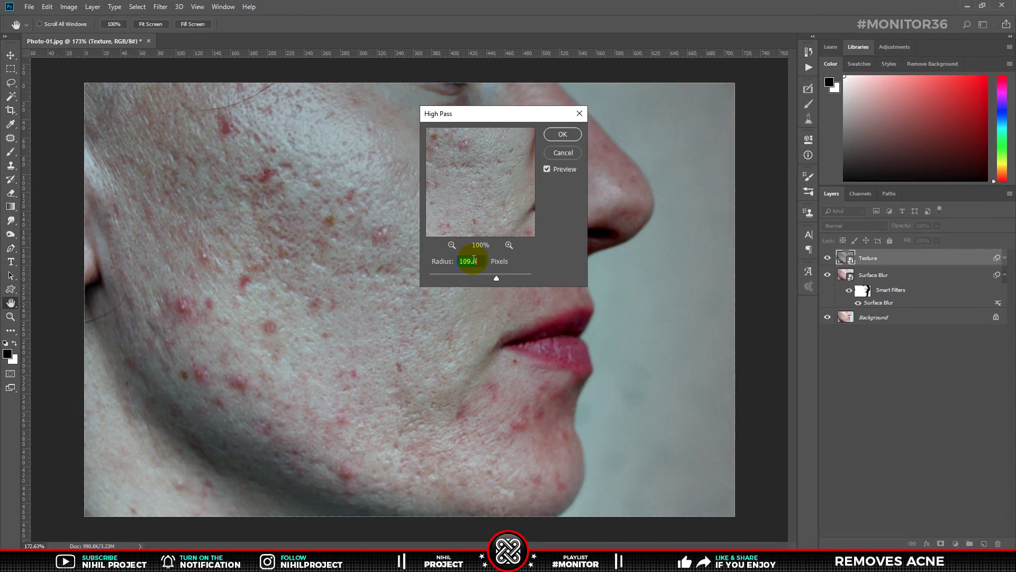
{"action": "type", "text": "1.5"}
{"action": "left_click", "coordinate": [473, 259]}
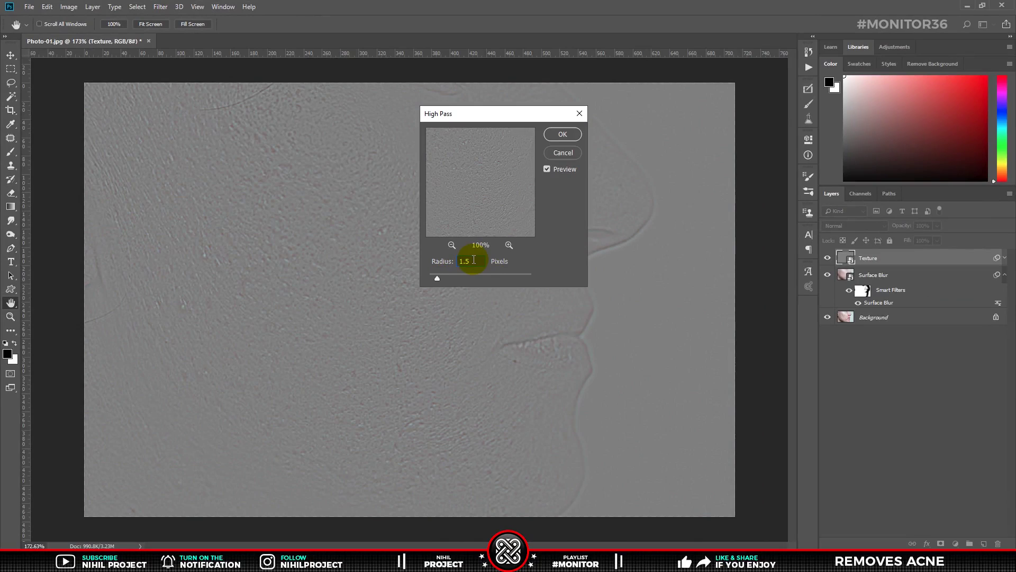
{"action": "left_click", "coordinate": [564, 134]}
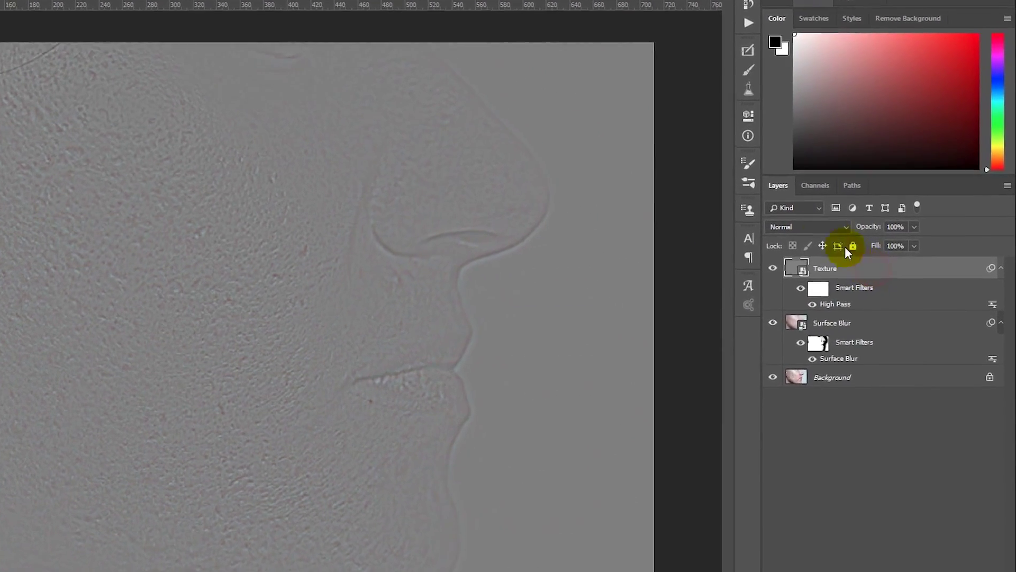
Step: Set Texture to Linear Light and add legacy Brightness/Contrast with contrast around -32
{"action": "left_click", "coordinate": [859, 226]}
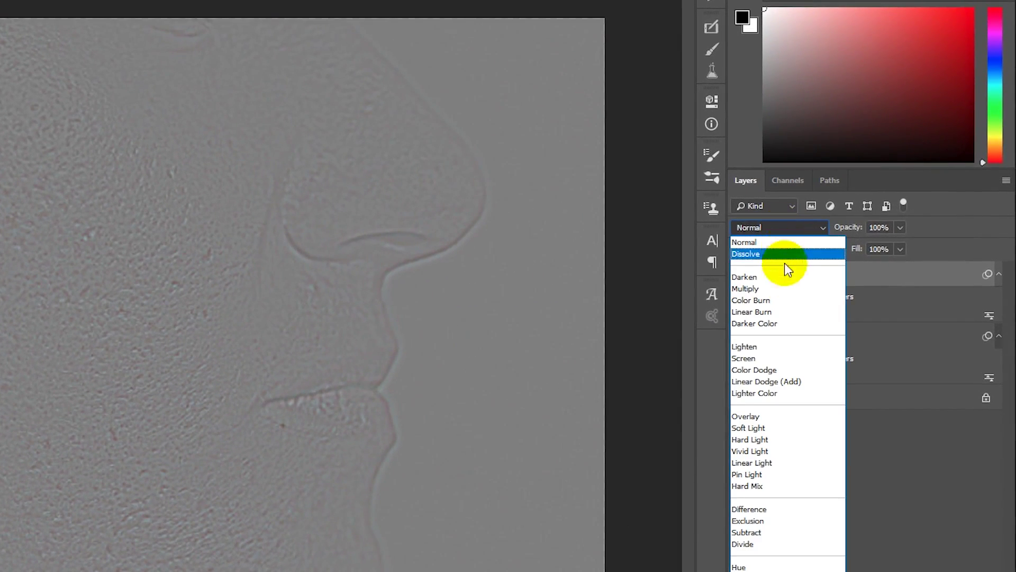
{"action": "left_click", "coordinate": [774, 460]}
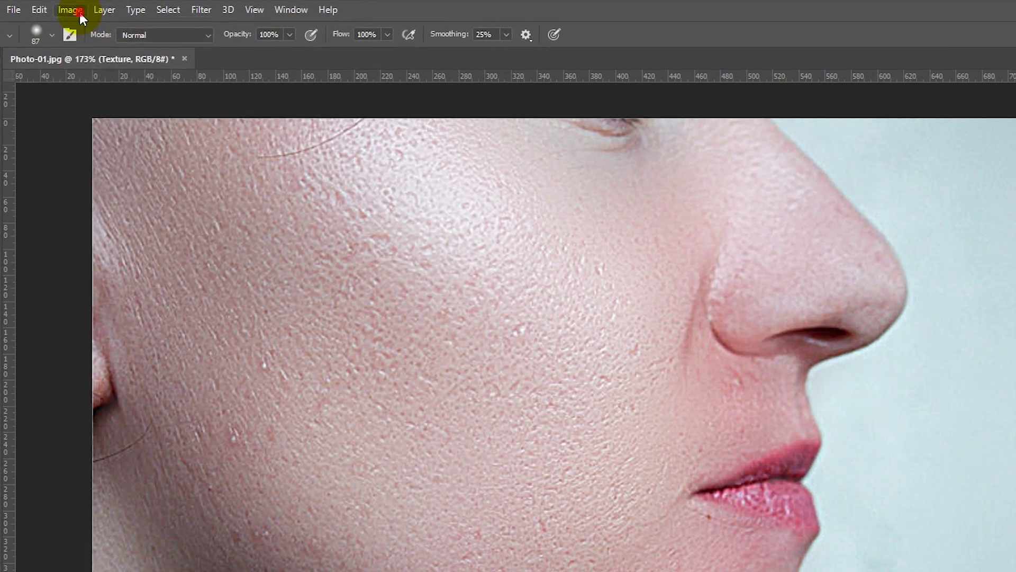
{"action": "left_click", "coordinate": [69, 7]}
{"action": "left_click", "coordinate": [112, 51]}
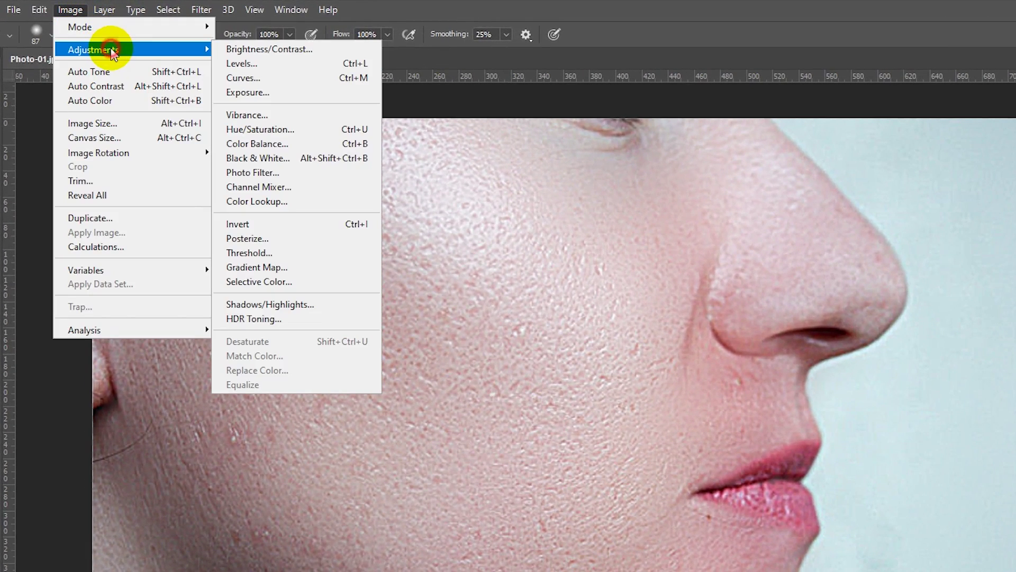
{"action": "left_click", "coordinate": [238, 49]}
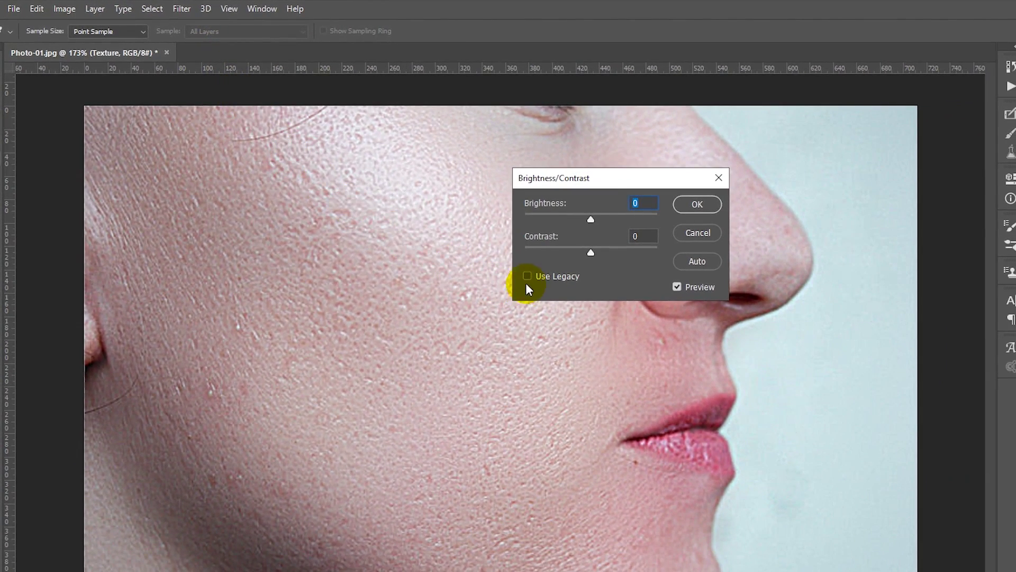
{"action": "left_click", "coordinate": [530, 275]}
{"action": "left_click_drag", "start_coordinate": [590, 253], "coordinate": [491, 248]}
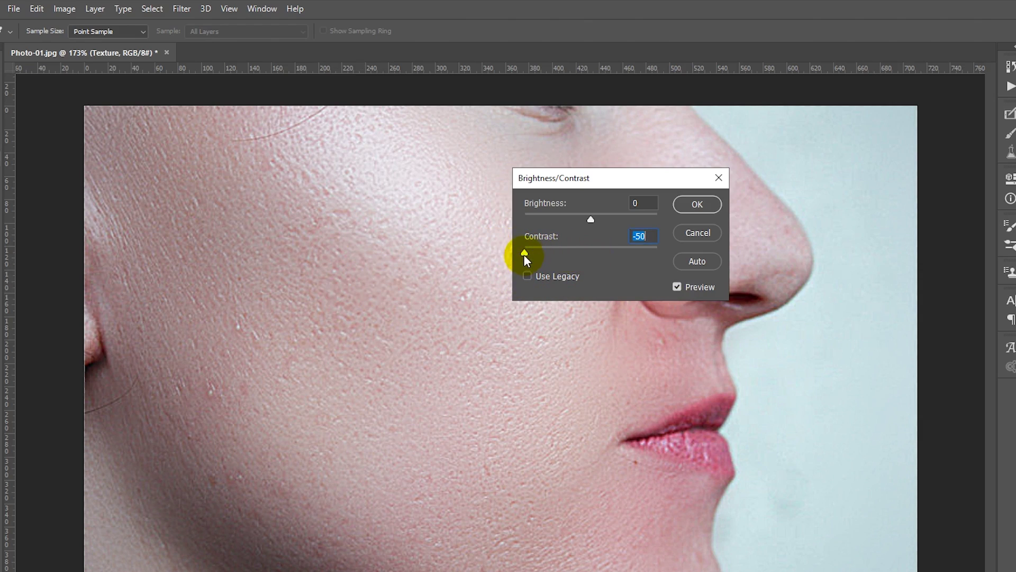
{"action": "left_click", "coordinate": [529, 277]}
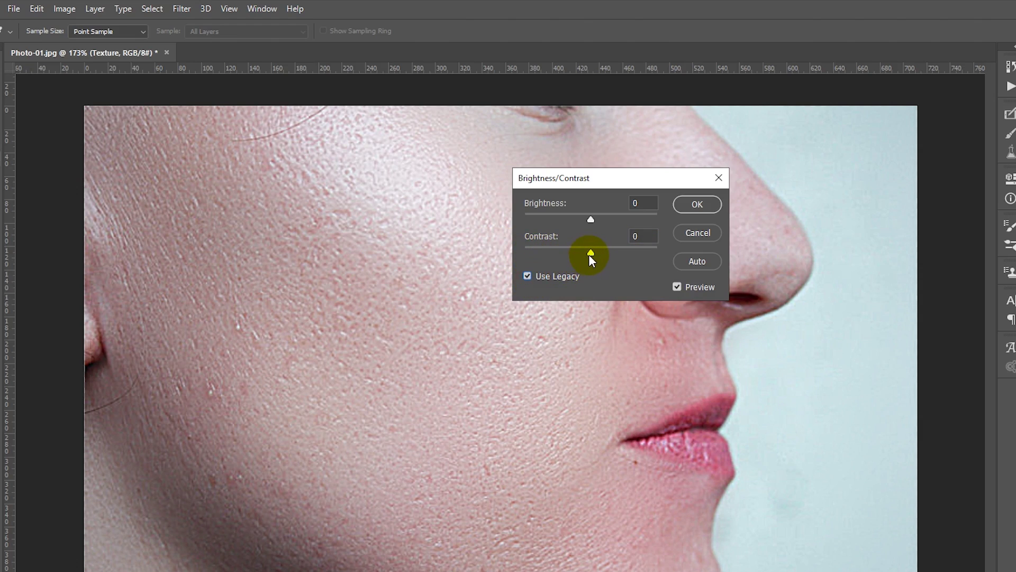
{"action": "left_click_drag", "start_coordinate": [591, 253], "coordinate": [535, 253]}
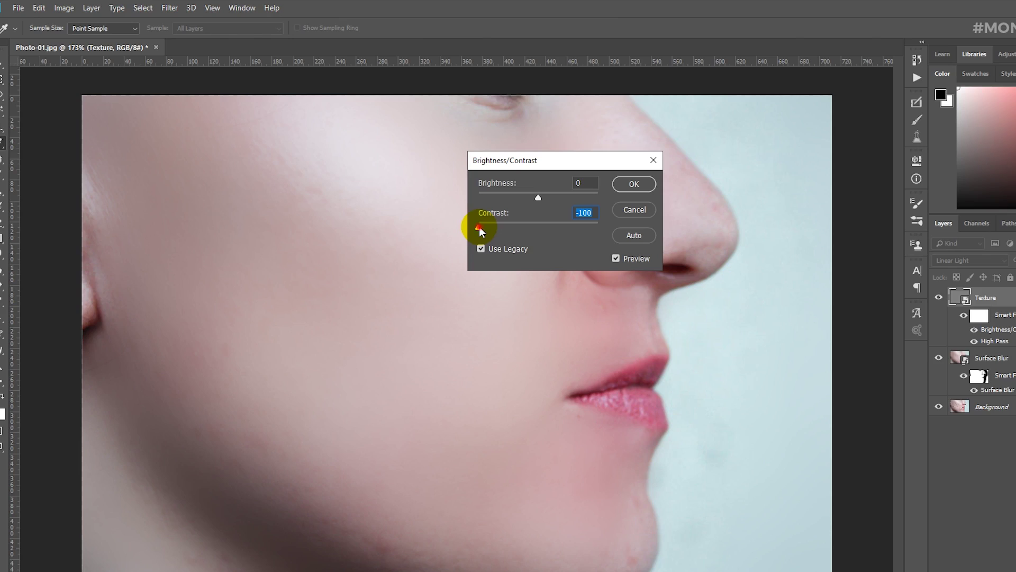
{"action": "mouse_move", "coordinate": [479, 227]}
{"action": "left_mouse_down"}
{"action": "mouse_move", "coordinate": [531, 228]}
{"action": "mouse_move", "coordinate": [519, 227]}
{"action": "left_mouse_up"}
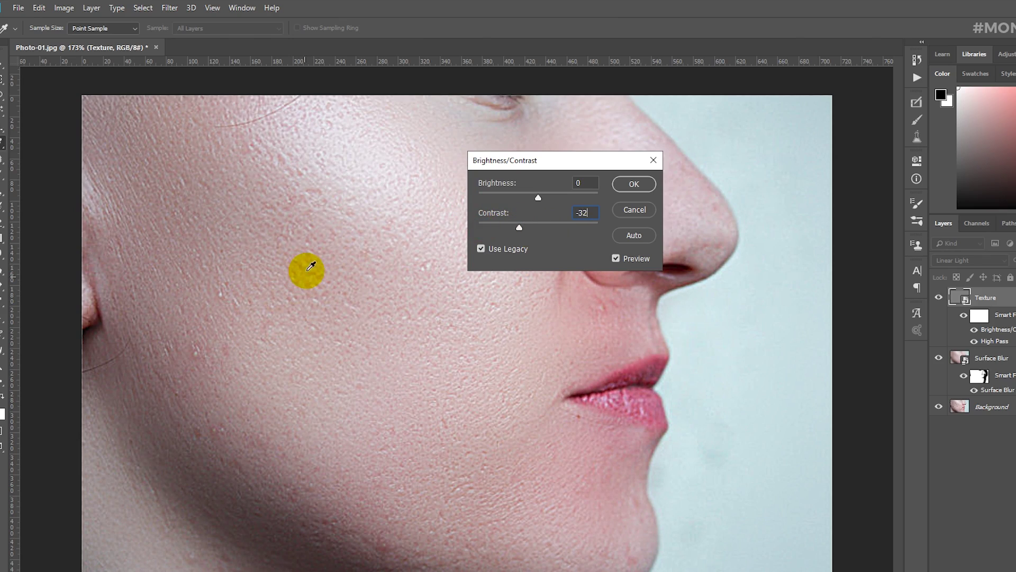
{"action": "left_click", "coordinate": [642, 185]}
{"action": "key", "text": "b"}
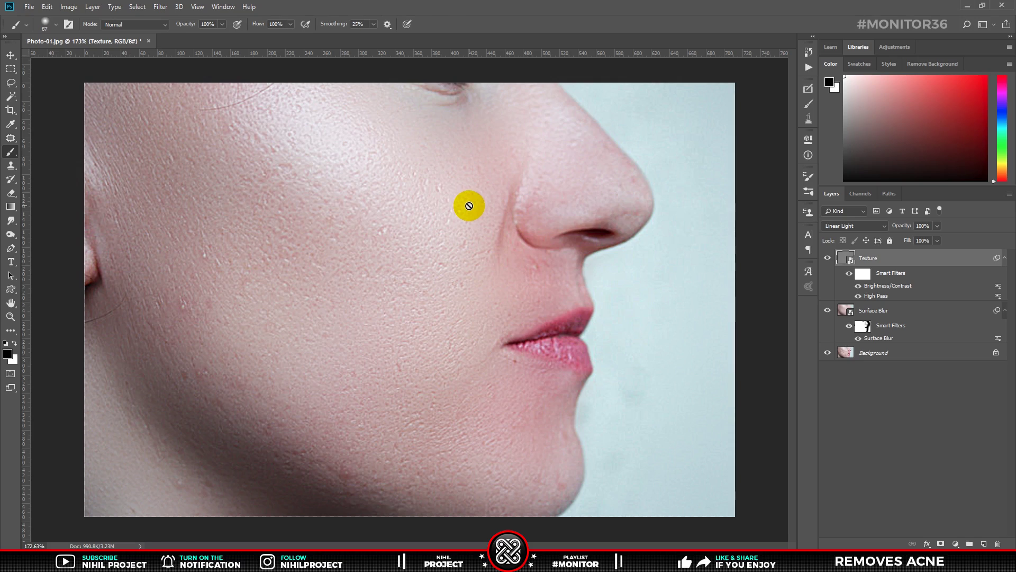
Step: Alt-copy Surface Blur above Texture as 'Shading' and hide its Surface Blur filter
{"action": "left_click", "coordinate": [893, 312]}
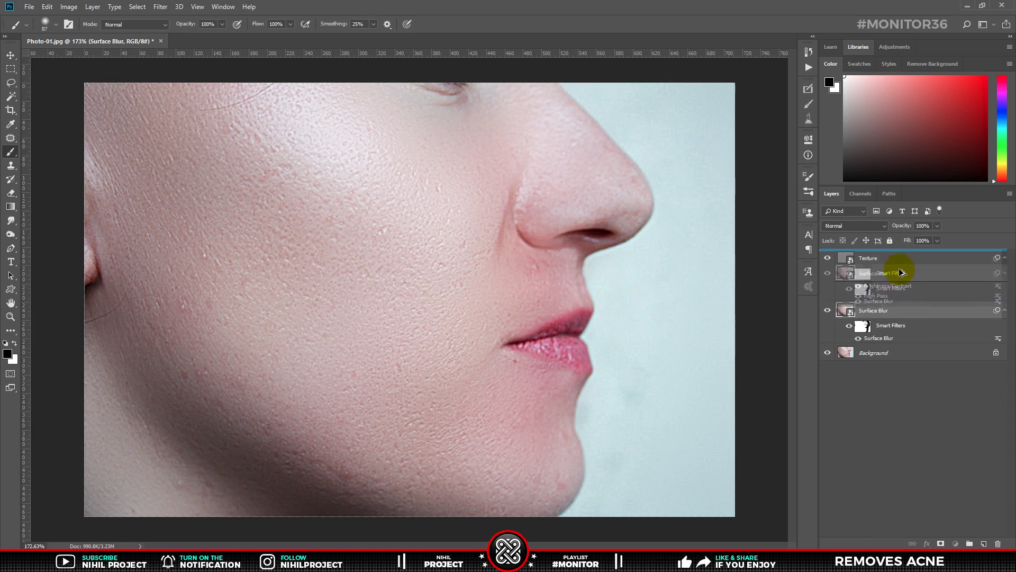
{"action": "left_click_drag", "start_coordinate": [880, 311], "coordinate": [899, 258]}
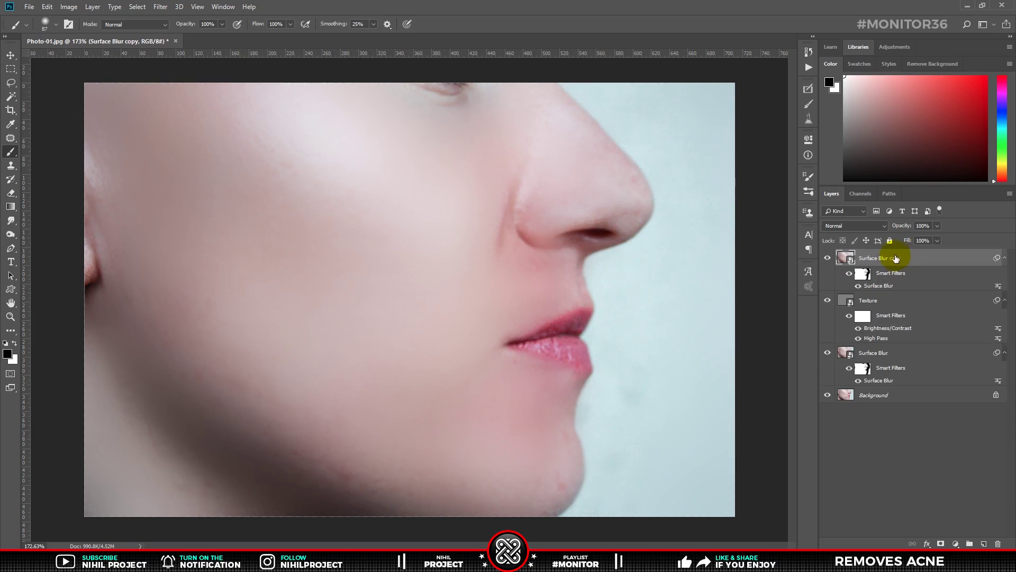
{"action": "left_click", "coordinate": [883, 257]}
{"action": "type", "text": "Shading"}
{"action": "key", "text": "Return"}
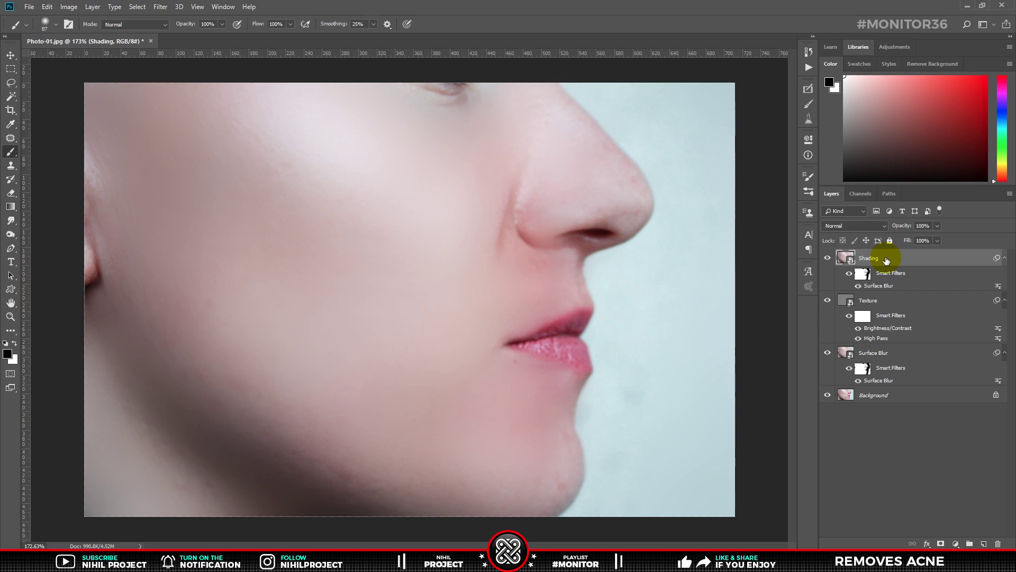
{"action": "left_click", "coordinate": [859, 285]}
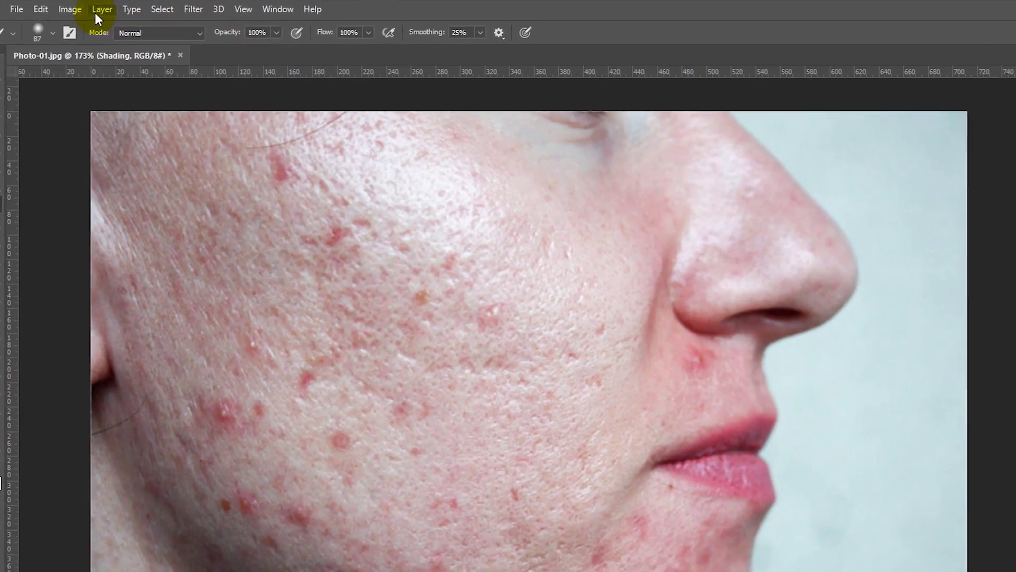
Step: Apply a default Black & White adjustment to the Shading layer
{"action": "left_click", "coordinate": [68, 6]}
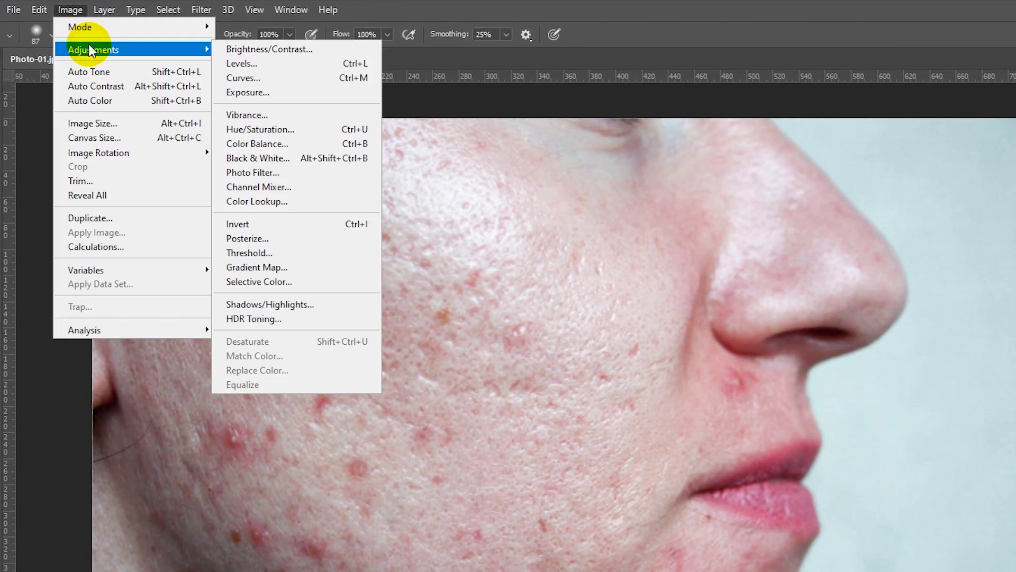
{"action": "mouse_move", "coordinate": [93, 50]}
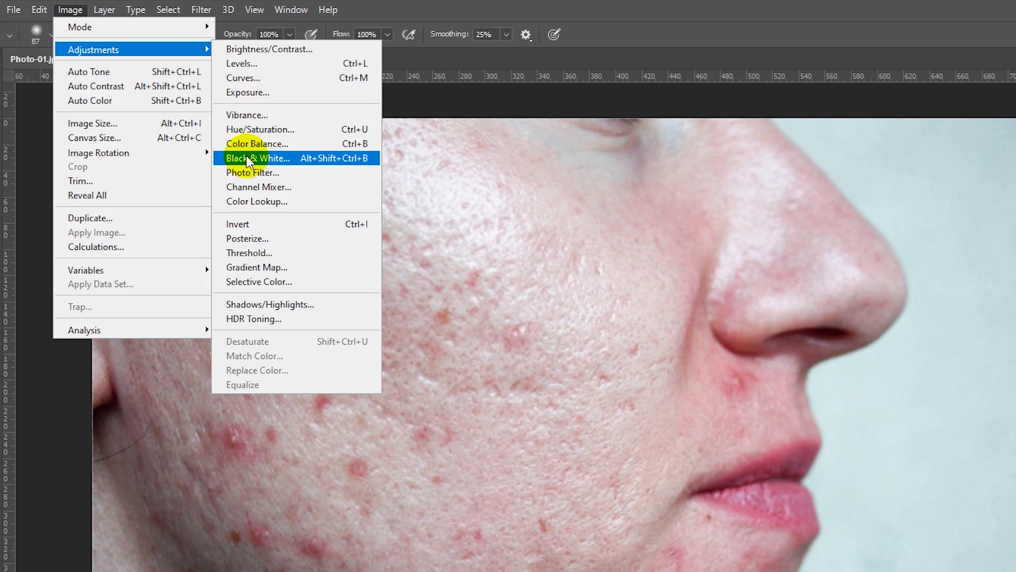
{"action": "left_click", "coordinate": [249, 159]}
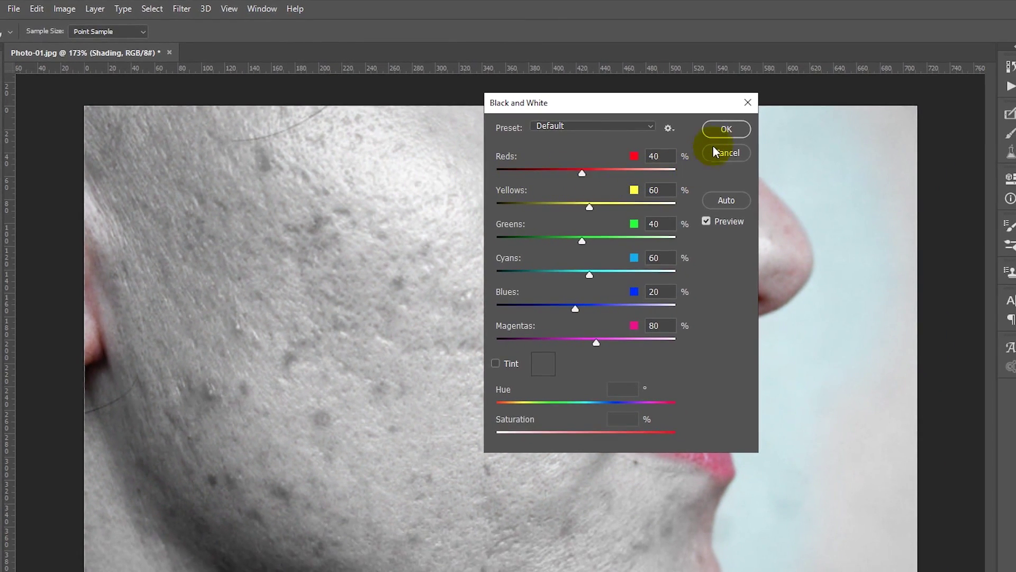
{"action": "left_click", "coordinate": [719, 139]}
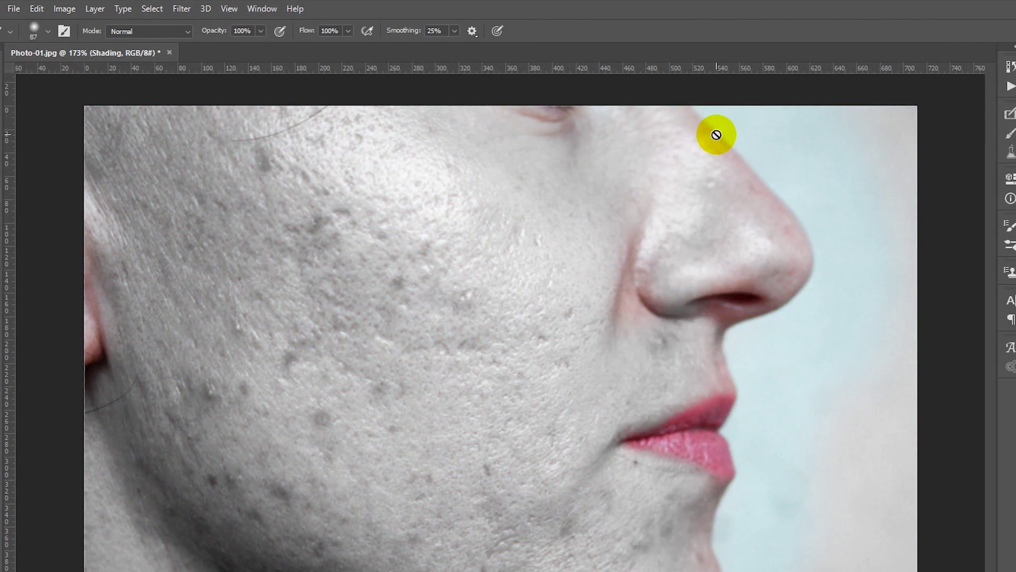
{"action": "left_click", "coordinate": [181, 9]}
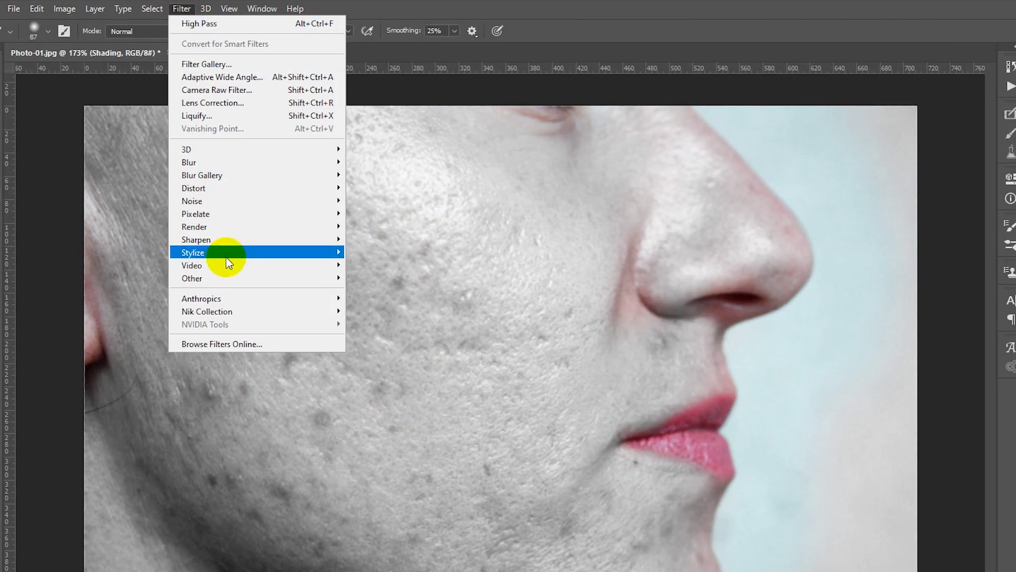
Step: Give Shading a High Pass filter at 150 pixels, zooming the preview out to the whole face
{"action": "left_click", "coordinate": [395, 290]}
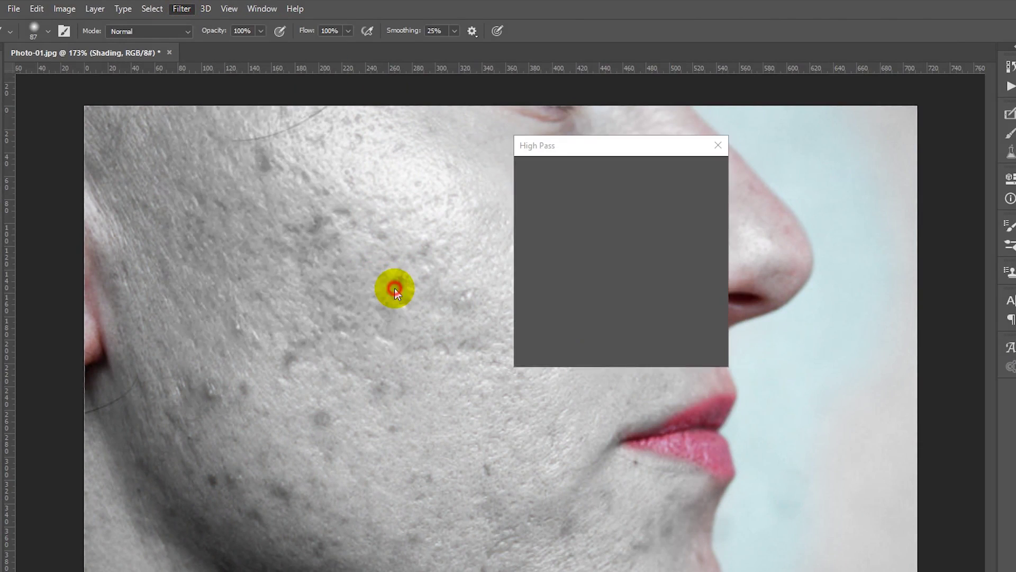
{"action": "mouse_move", "coordinate": [538, 354]}
{"action": "left_mouse_down"}
{"action": "mouse_move", "coordinate": [551, 359]}
{"action": "mouse_move", "coordinate": [555, 320]}
{"action": "left_mouse_up"}
{"action": "double_click", "coordinate": [524, 300]}
{"action": "type", "text": "1"}
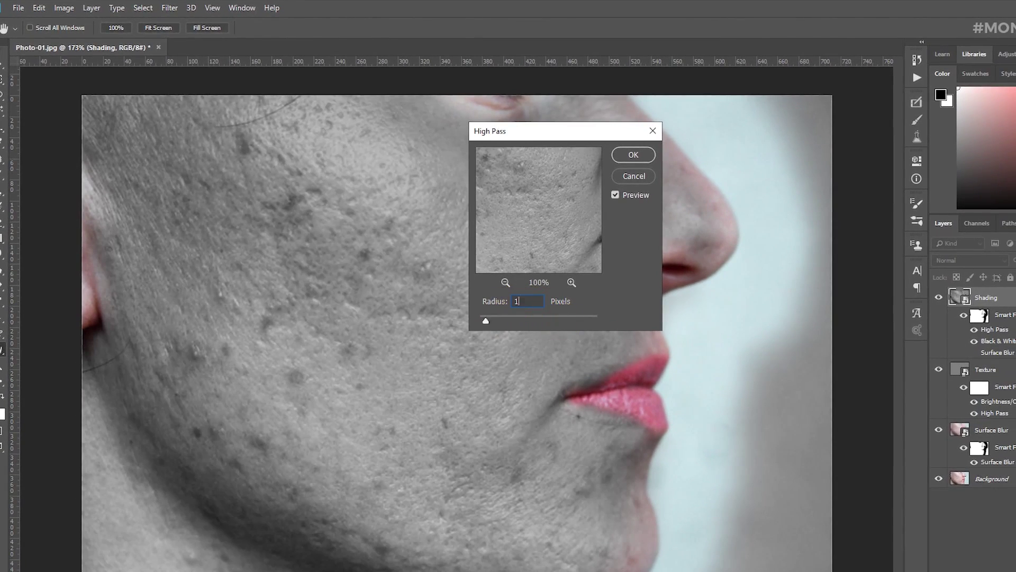
{"action": "type", "text": "50"}
{"action": "left_click", "coordinate": [507, 282]}
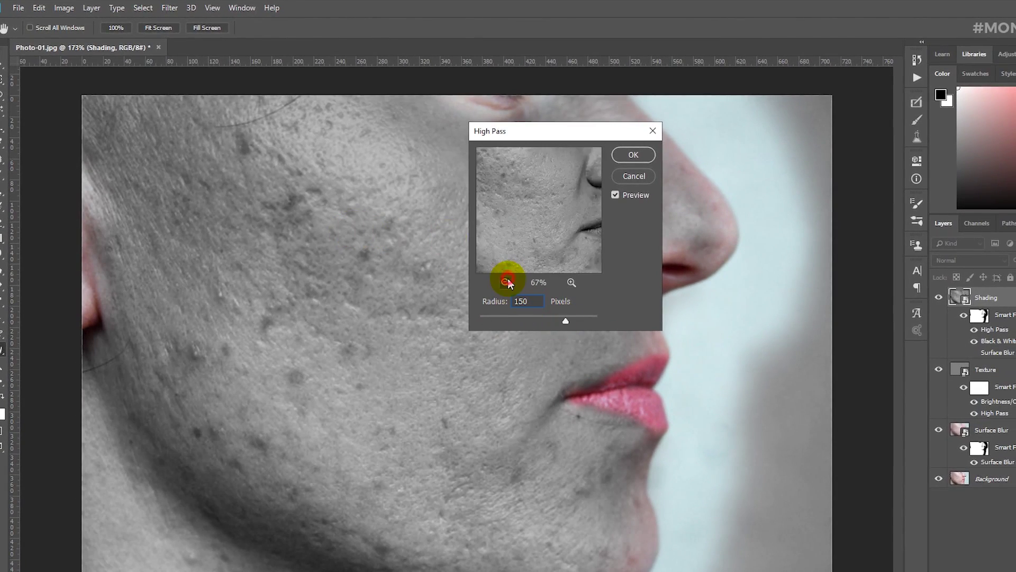
{"action": "left_click_drag", "start_coordinate": [565, 321], "coordinate": [550, 321]}
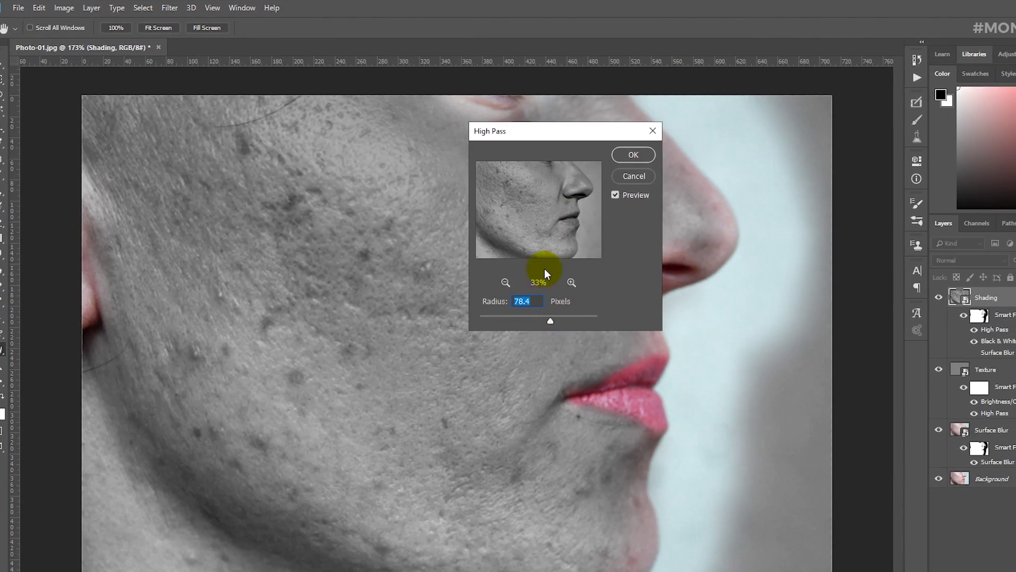
{"action": "type", "text": "150"}
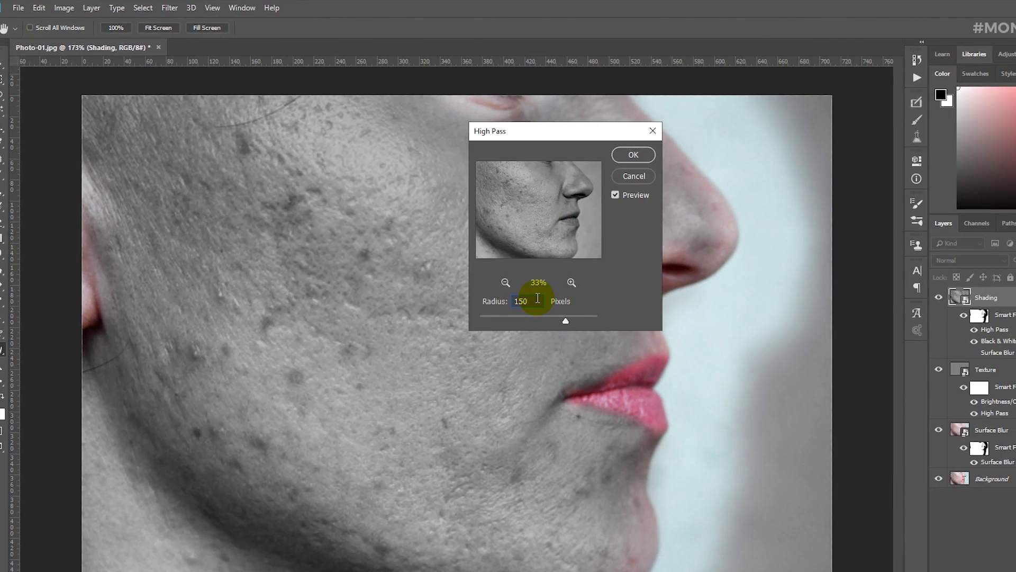
{"action": "left_click", "coordinate": [634, 155]}
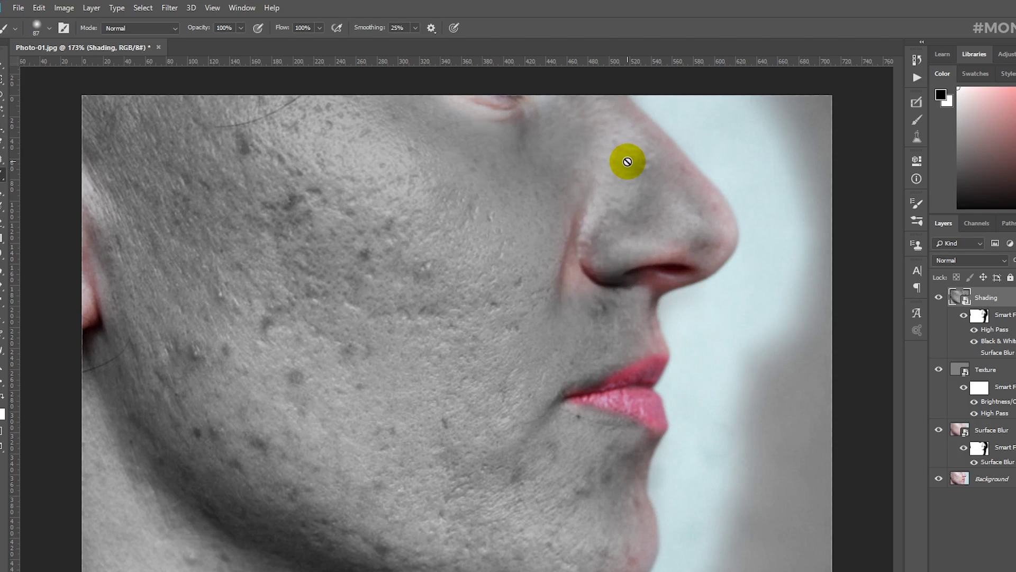
Step: Apply a Gaussian Blur smart filter with a 17-pixel radius to the Shading layer
{"action": "left_click", "coordinate": [170, 7]}
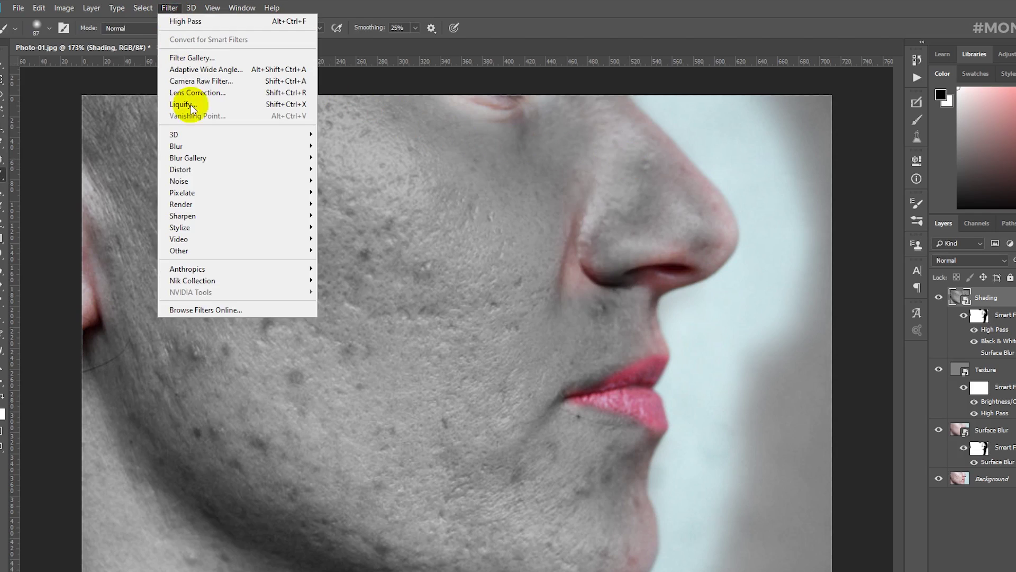
{"action": "left_click", "coordinate": [362, 191]}
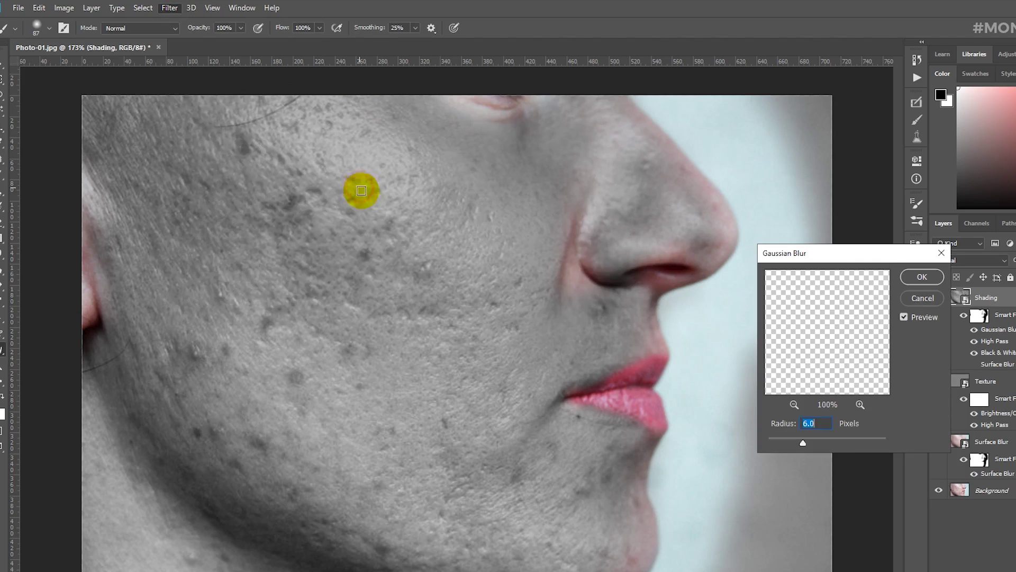
{"action": "left_click_drag", "start_coordinate": [785, 444], "coordinate": [801, 442]}
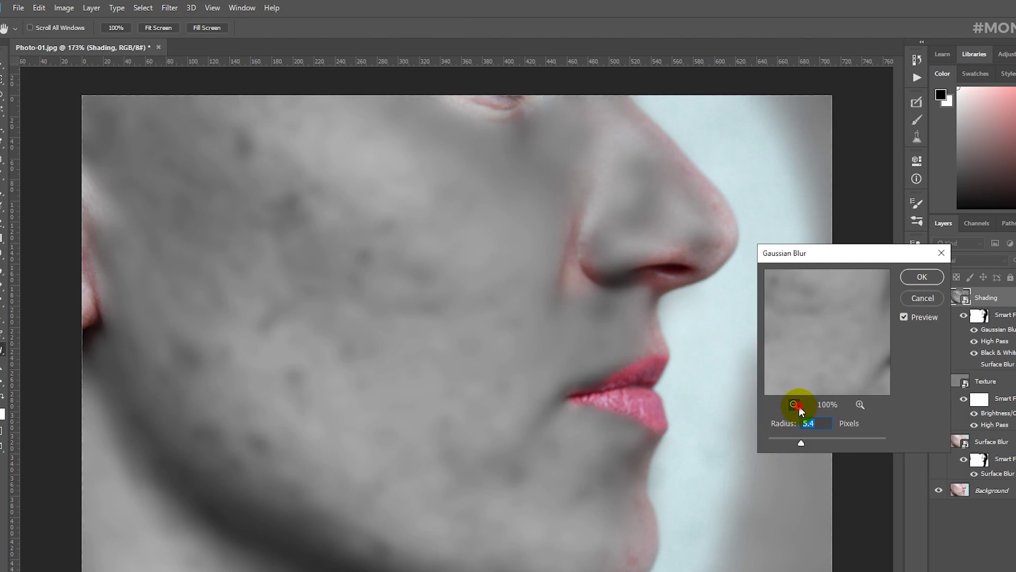
{"action": "left_click", "coordinate": [794, 405]}
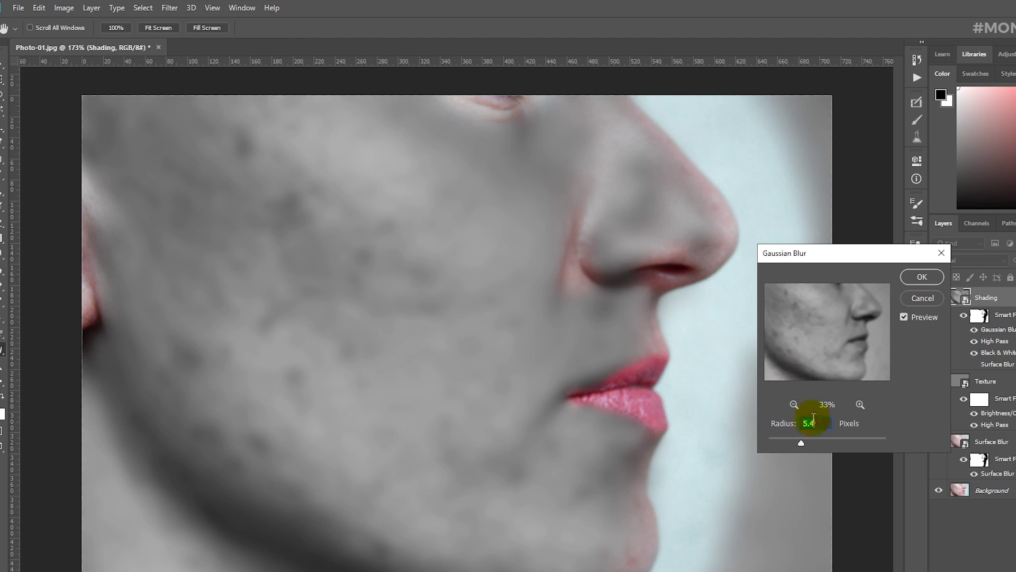
{"action": "left_click_drag", "start_coordinate": [801, 442], "coordinate": [815, 443]}
{"action": "type", "text": "17"}
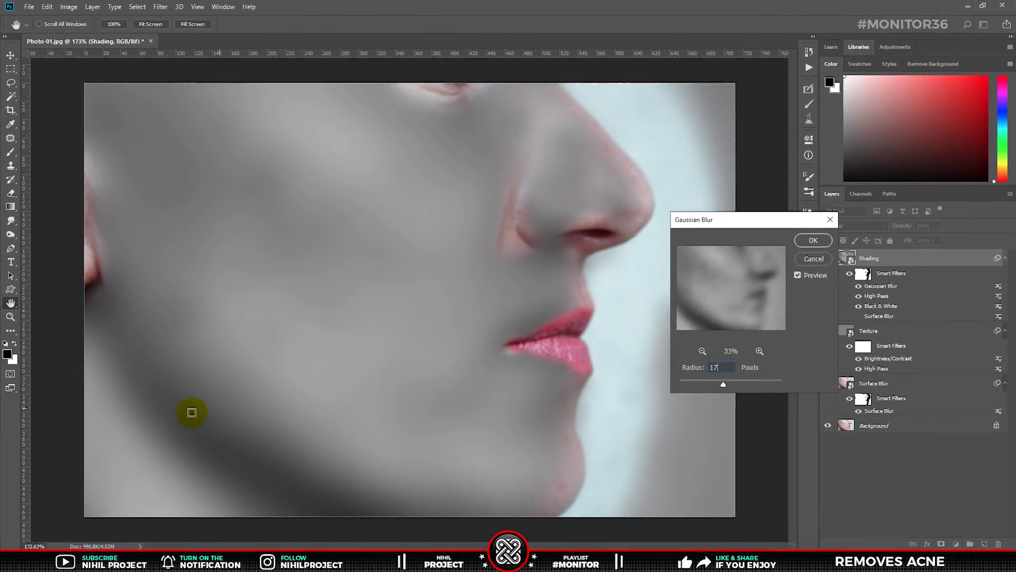
{"action": "left_click", "coordinate": [808, 245]}
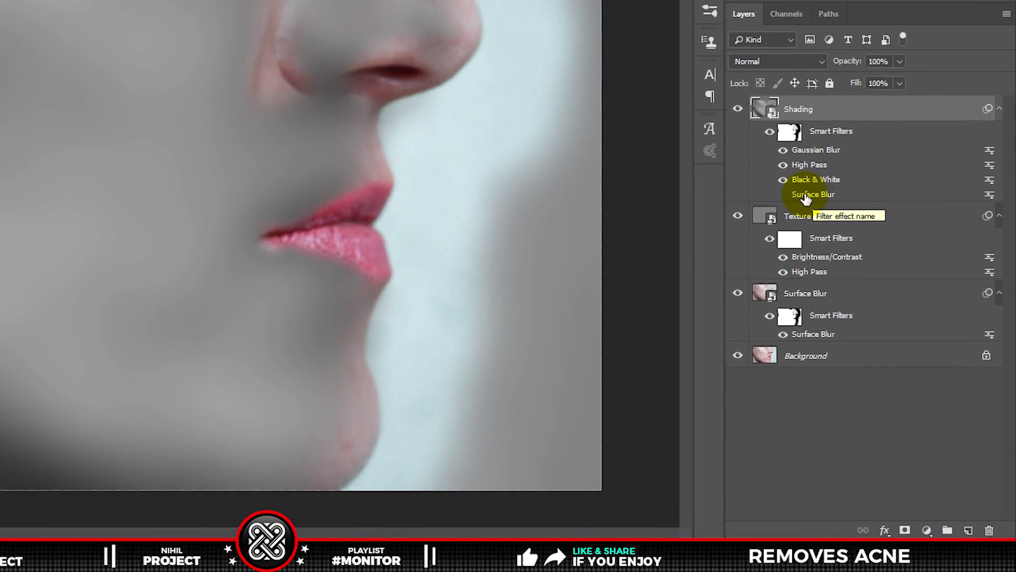
Step: Delete the Surface Blur smart filter and blend Shading in Overlay mode at 30% opacity
{"action": "left_click_drag", "start_coordinate": [805, 199], "coordinate": [989, 529]}
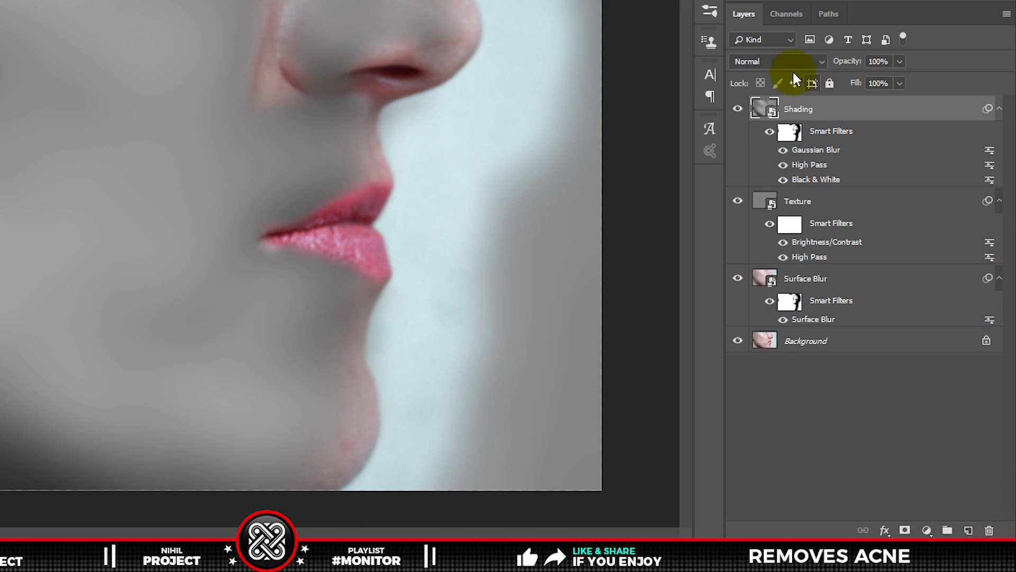
{"action": "left_click", "coordinate": [769, 62]}
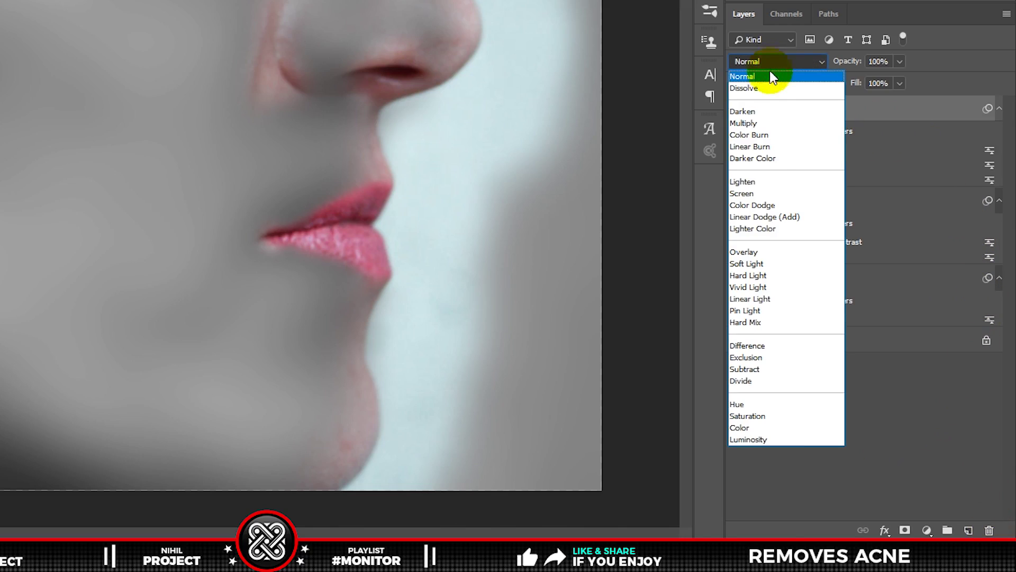
{"action": "left_click", "coordinate": [769, 253]}
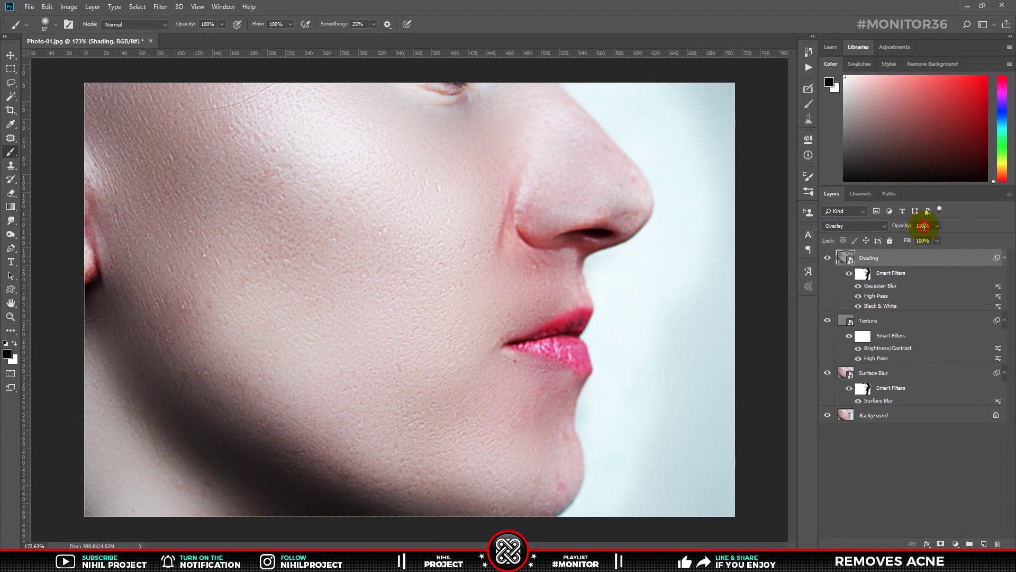
{"action": "type", "text": "30"}
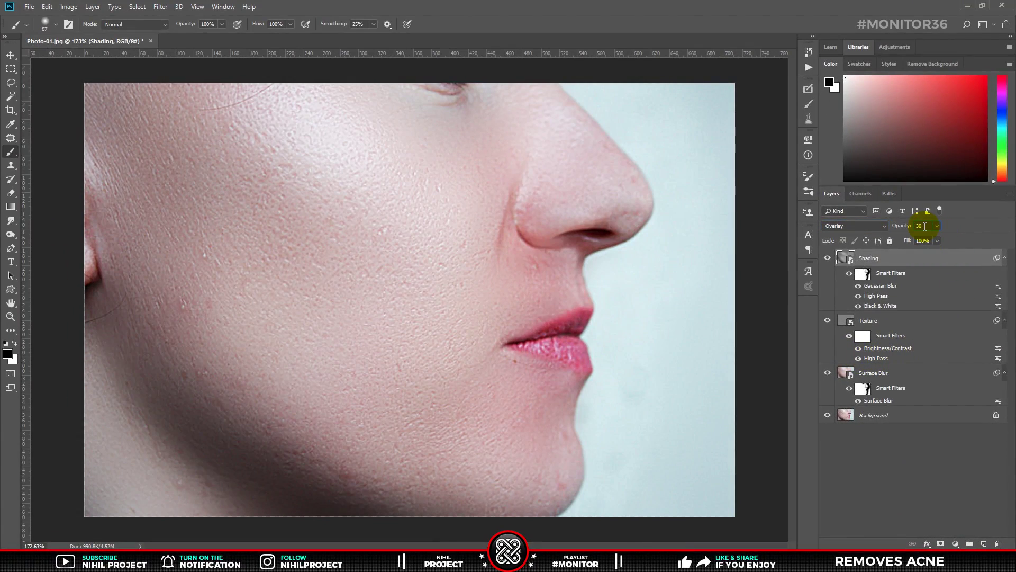
{"action": "key", "text": "Return"}
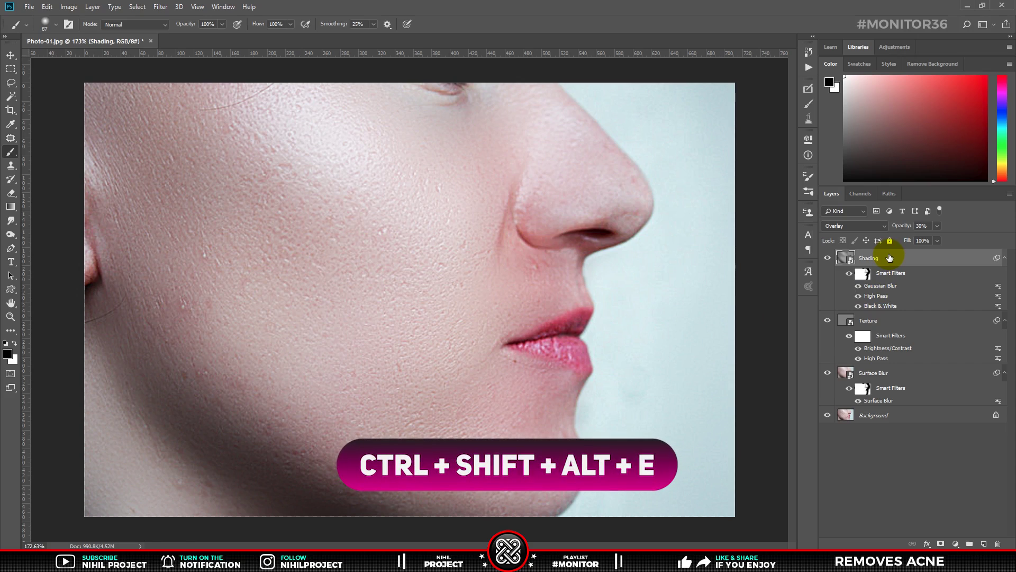
Step: Stamp a merged Final Touch layer on top and group Shading, Texture and Surface Blur as 'Process'
{"action": "key", "text": "ctrl+shift+alt+e"}
{"action": "type", "text": "Final Touch"}
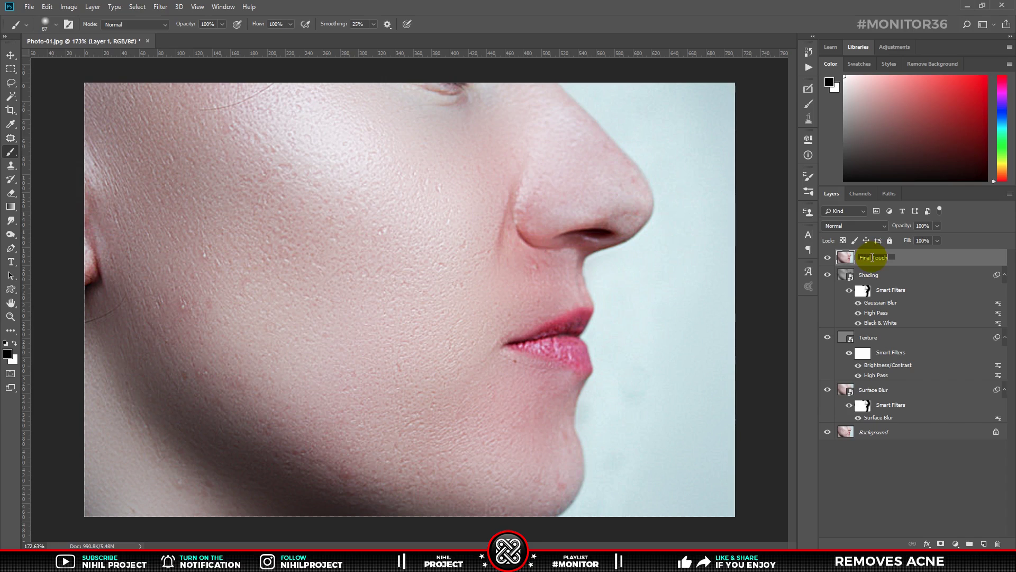
{"action": "key", "text": "Return"}
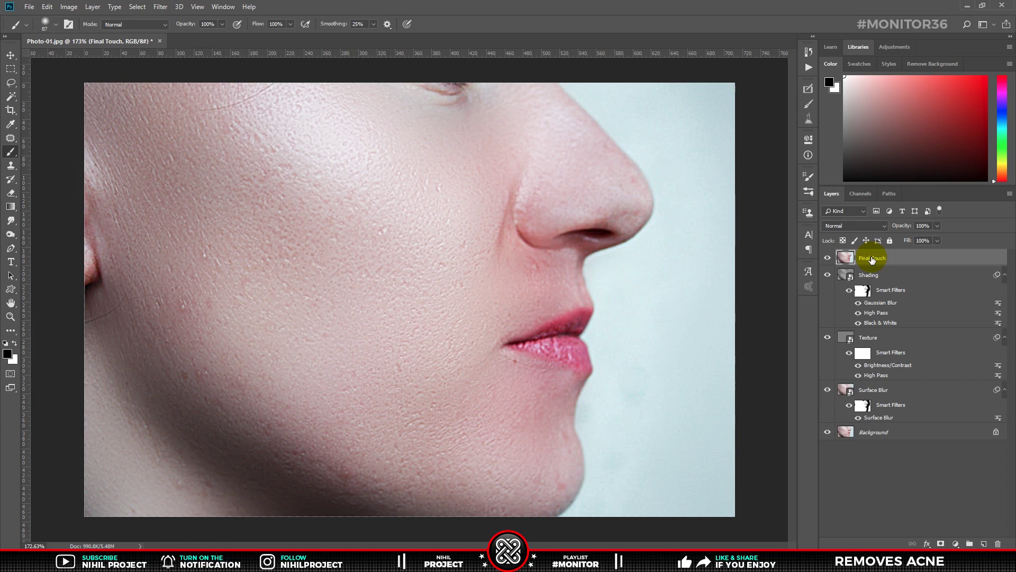
{"action": "left_click", "coordinate": [869, 275]}
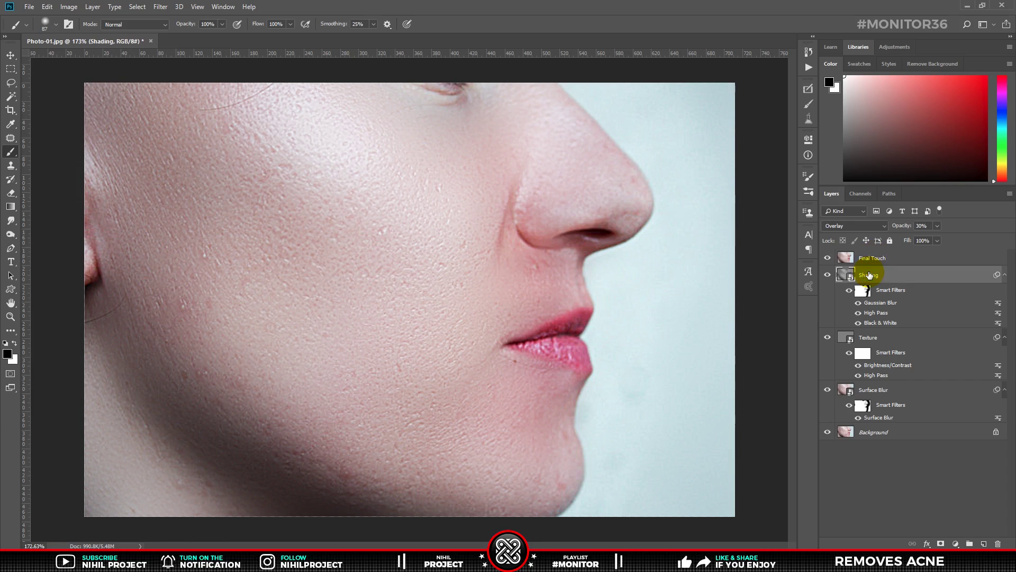
{"action": "left_click", "coordinate": [894, 390], "text": "shift"}
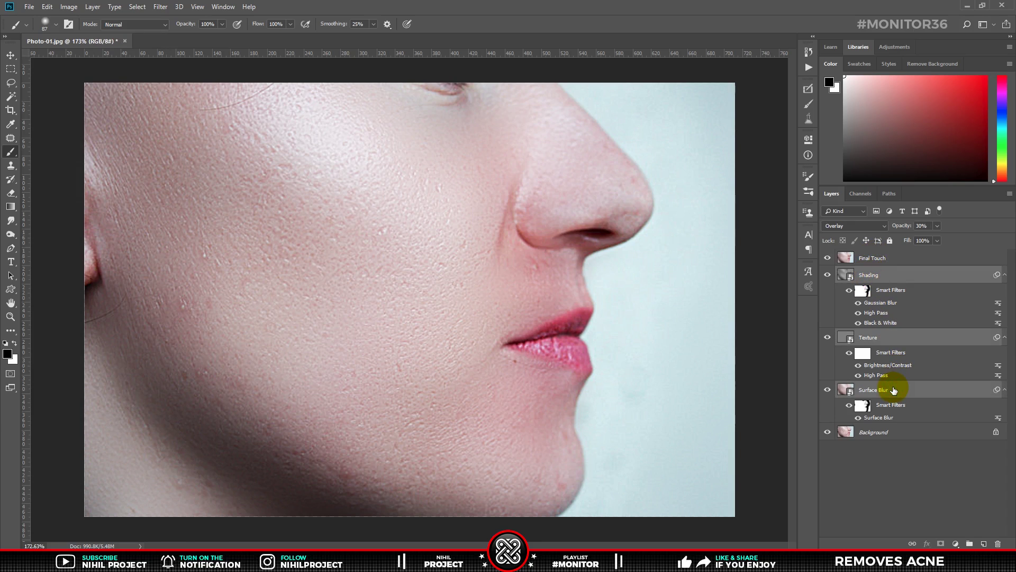
{"action": "key", "text": "ctrl+g"}
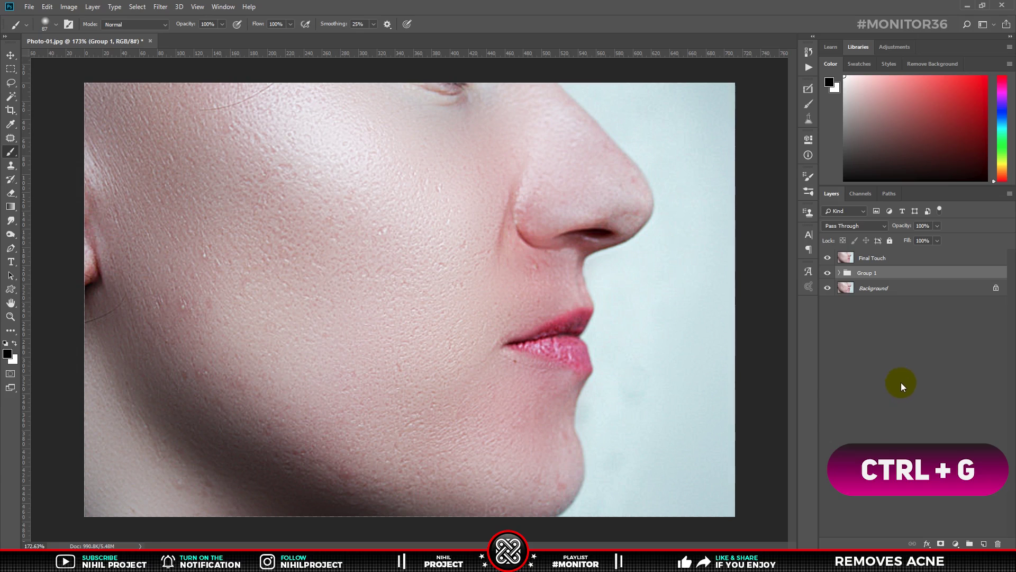
{"action": "double_click", "coordinate": [873, 274]}
{"action": "type", "text": "Process"}
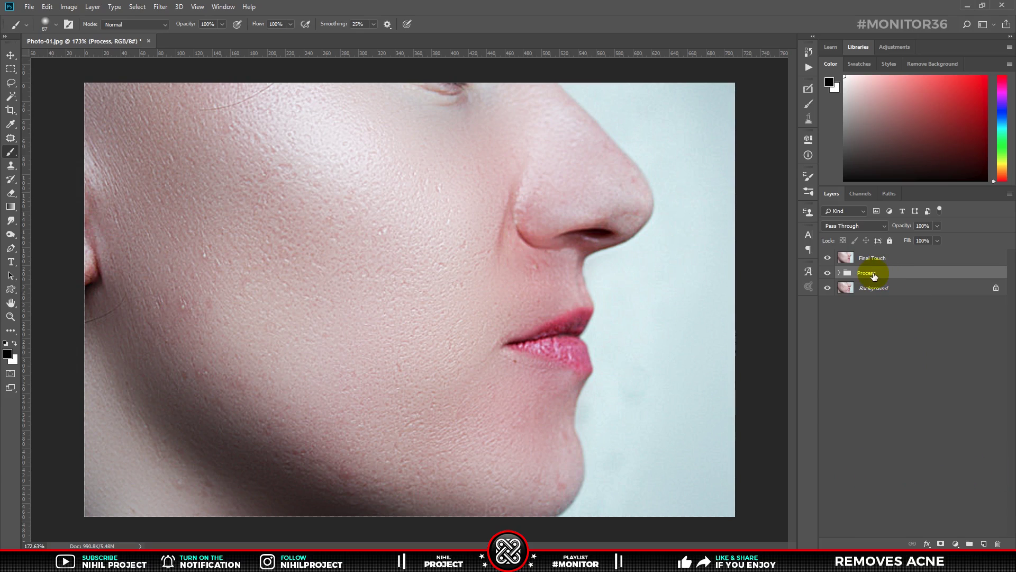
{"action": "key", "text": "Return"}
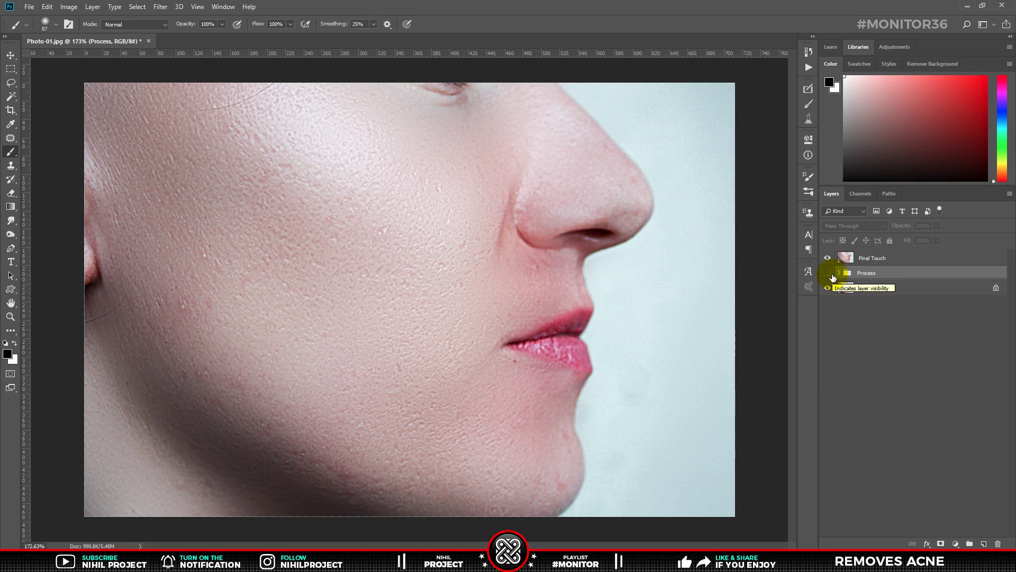
Step: Select the Final Touch layer and switch to the Spot Healing Brush
{"action": "left_click", "coordinate": [879, 258]}
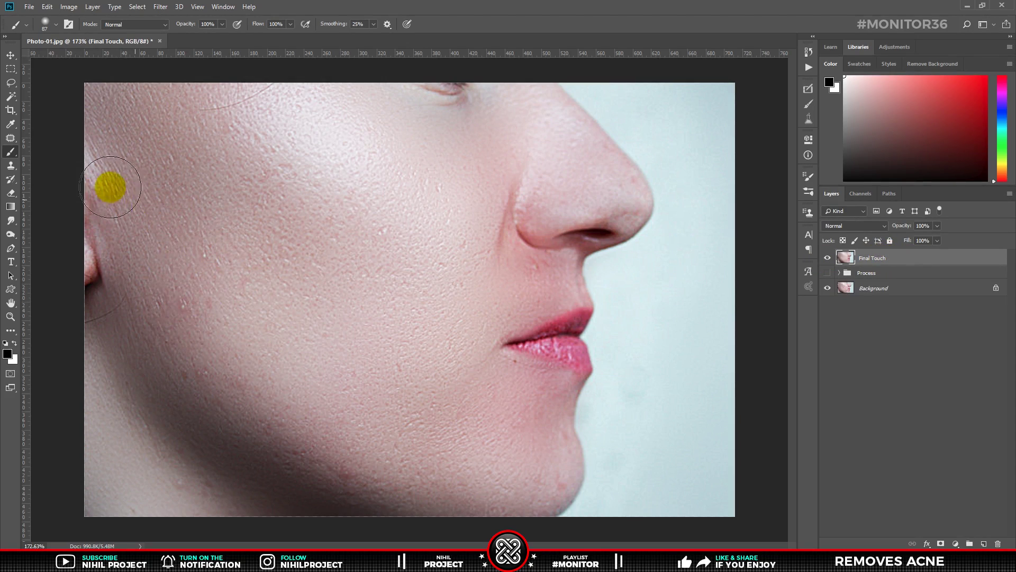
{"action": "left_click", "coordinate": [12, 140]}
{"action": "right_click", "coordinate": [12, 140]}
{"action": "left_click", "coordinate": [50, 144]}
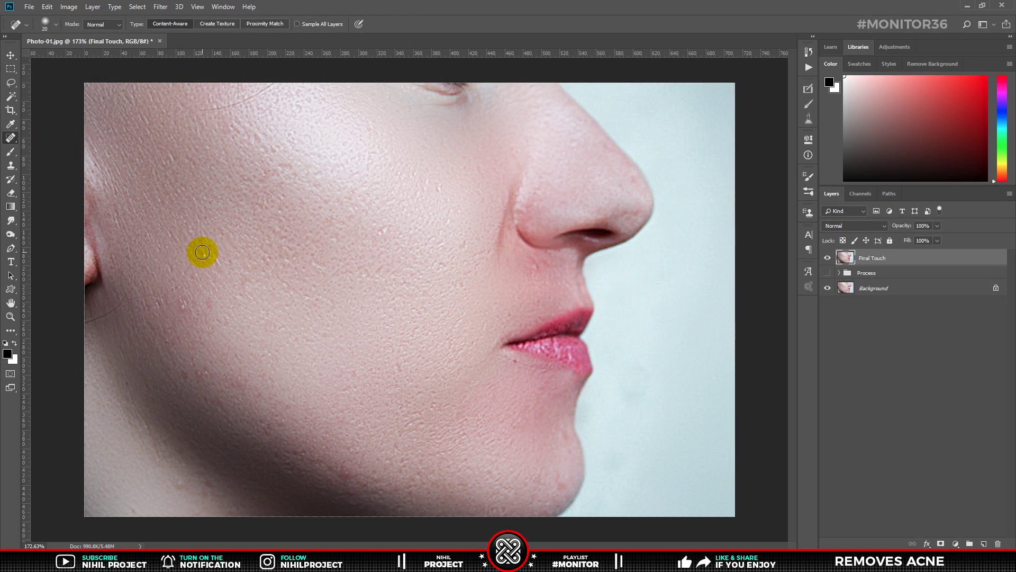
Step: Heal the leftover spots on the cheeks, above the lip, near the chin and jaw with a 25 brush
{"action": "left_click", "coordinate": [203, 253]}
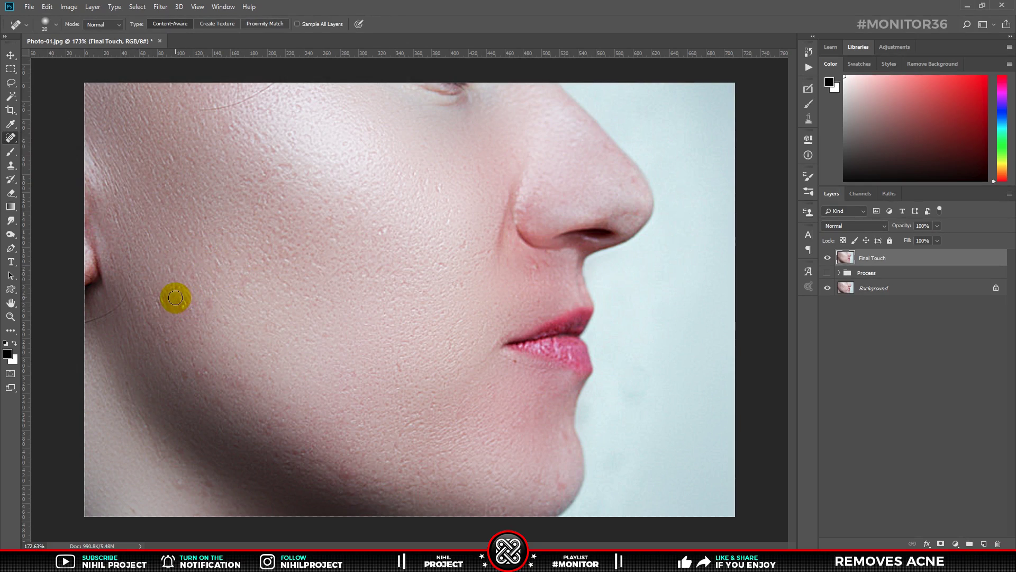
{"action": "key", "text": "bracketright"}
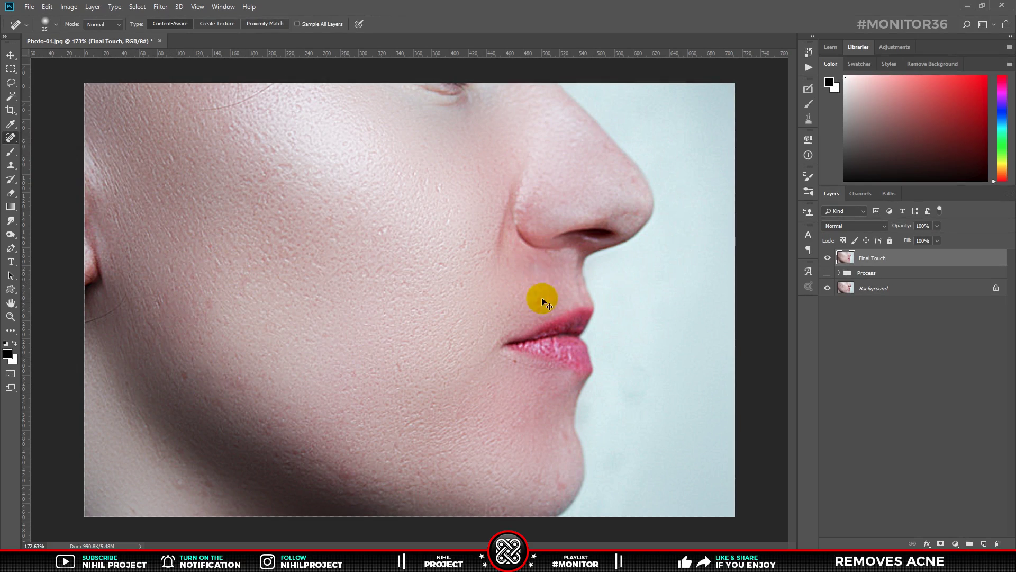
{"action": "left_click", "coordinate": [545, 279]}
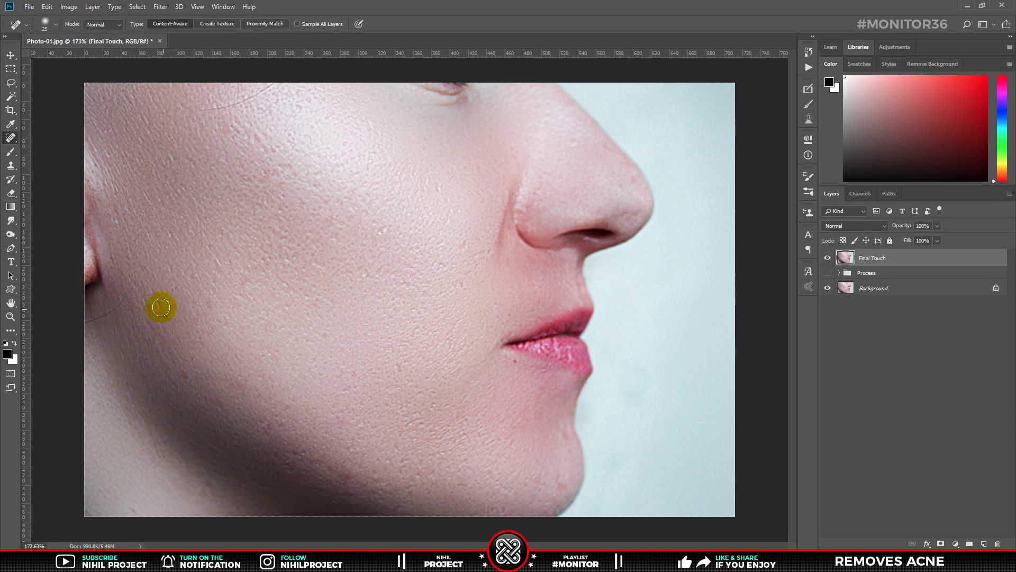
{"action": "left_click", "coordinate": [236, 294]}
{"action": "left_click", "coordinate": [408, 420]}
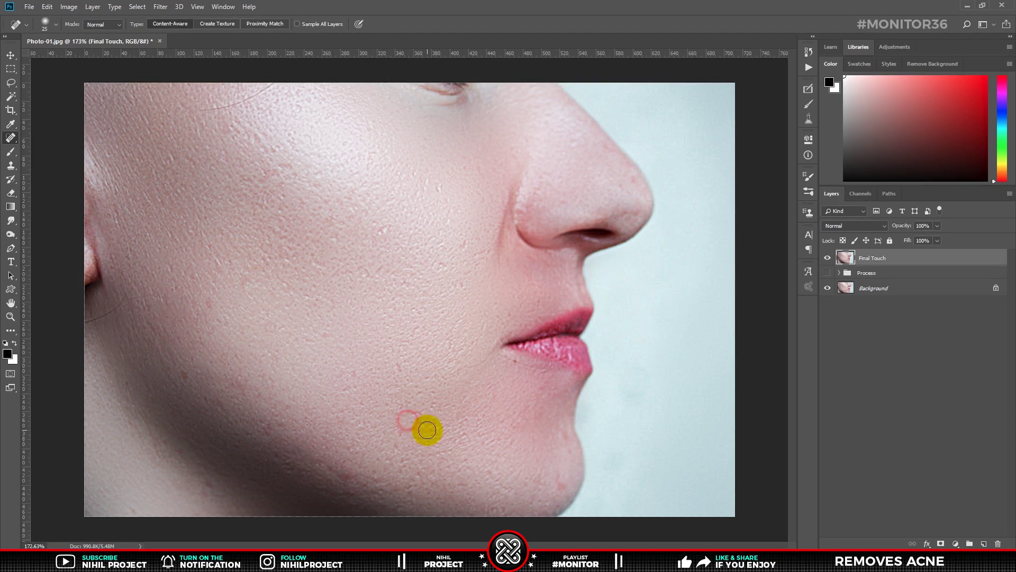
{"action": "left_click", "coordinate": [217, 301]}
{"action": "left_click", "coordinate": [192, 382]}
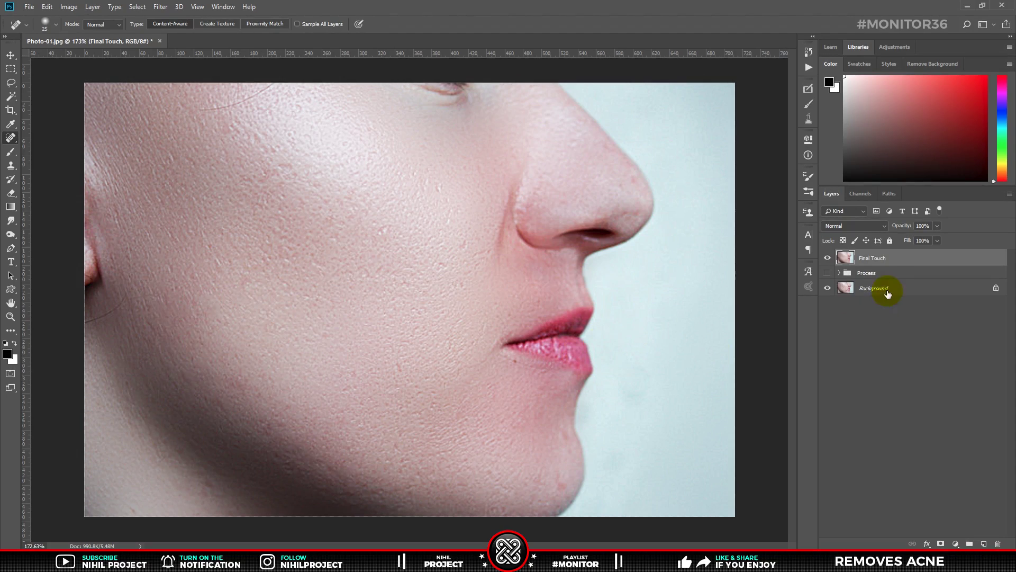
{"action": "left_click", "coordinate": [828, 259]}
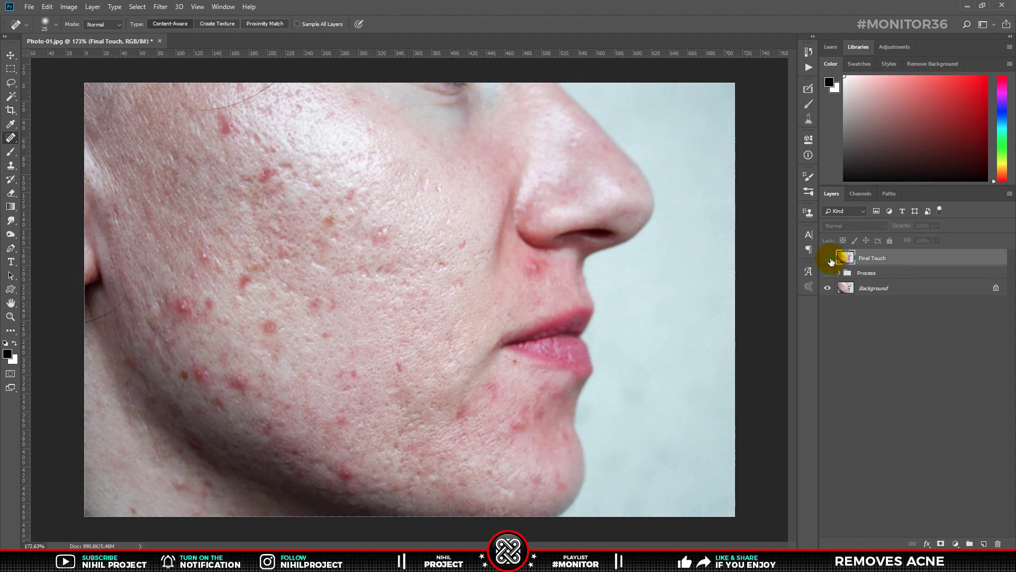
{"action": "left_click", "coordinate": [828, 259]}
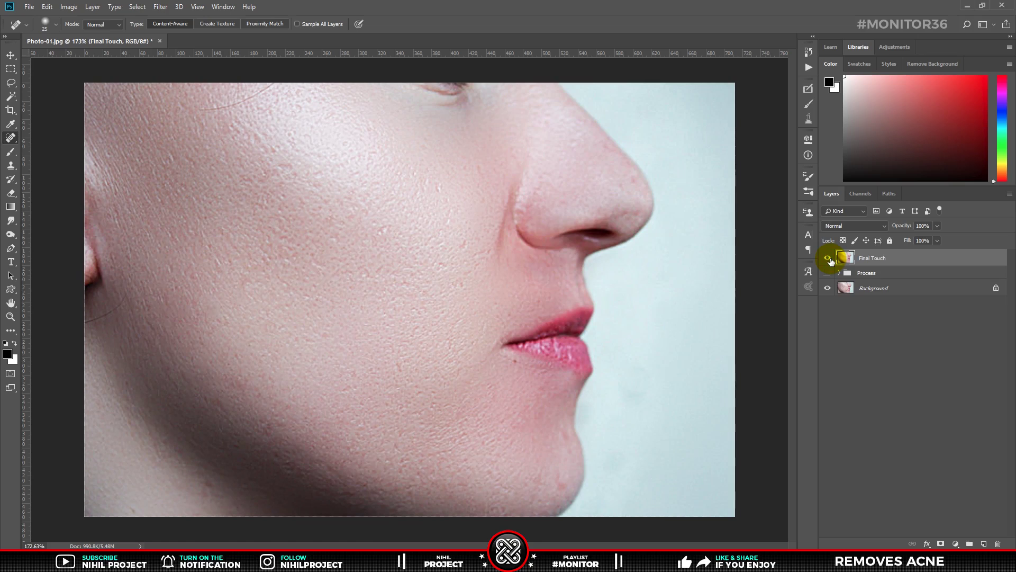
{"action": "left_click", "coordinate": [828, 259]}
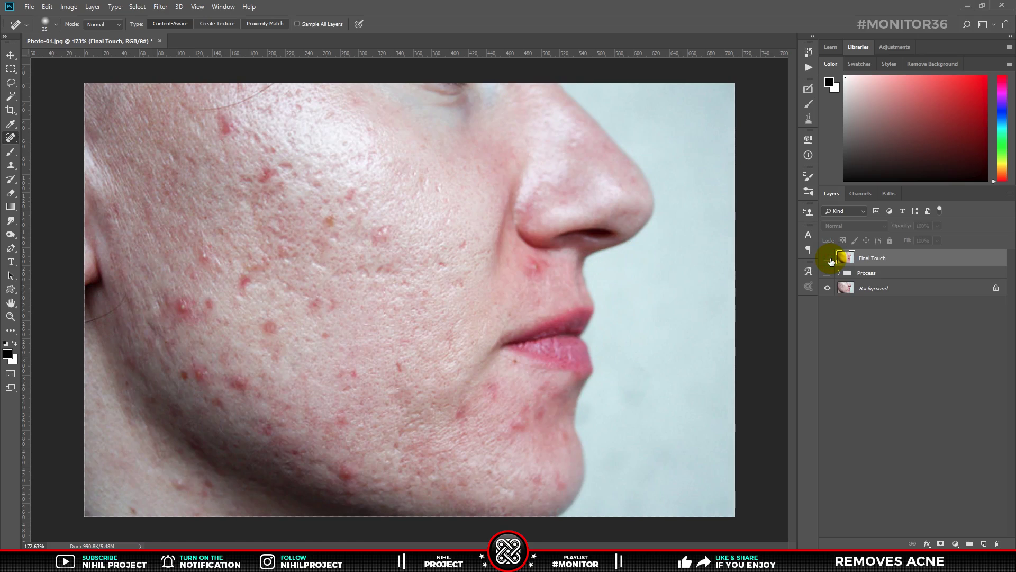
{"action": "left_click", "coordinate": [828, 259]}
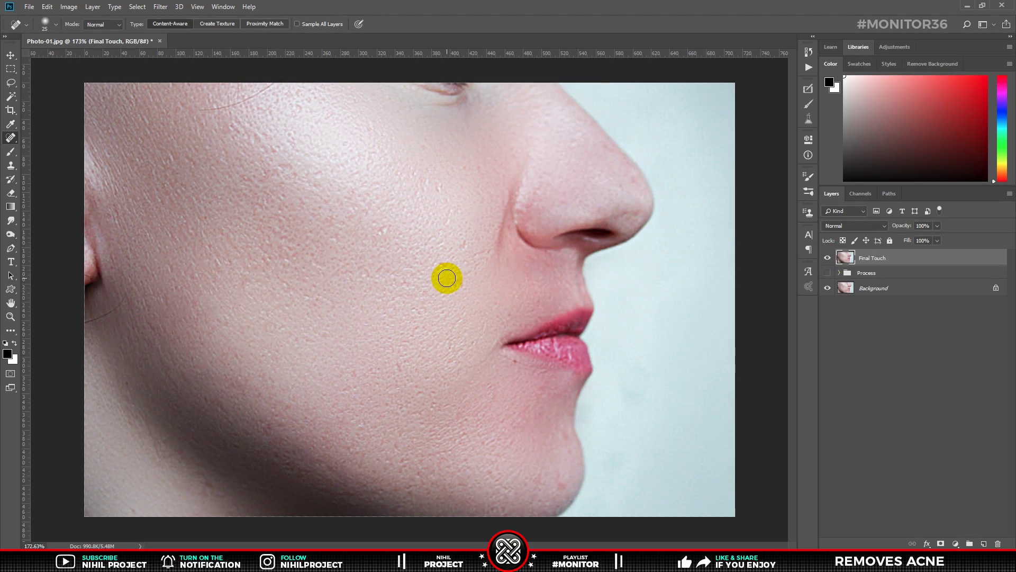